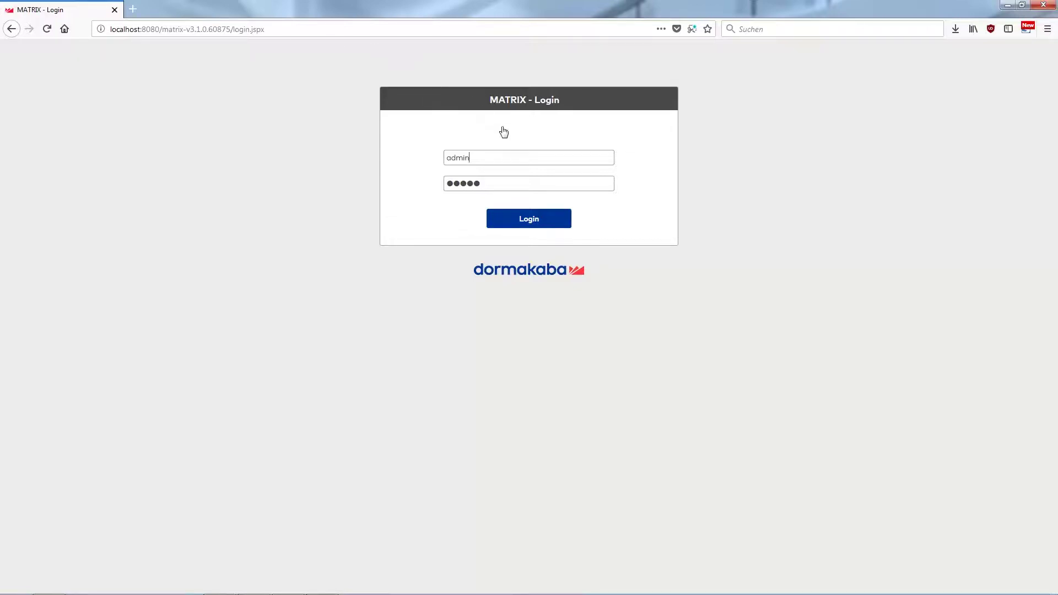
Log in to MATRIX ONE with the pre-filled administrator account.
{"action": "left_click", "coordinate": [534, 227]}
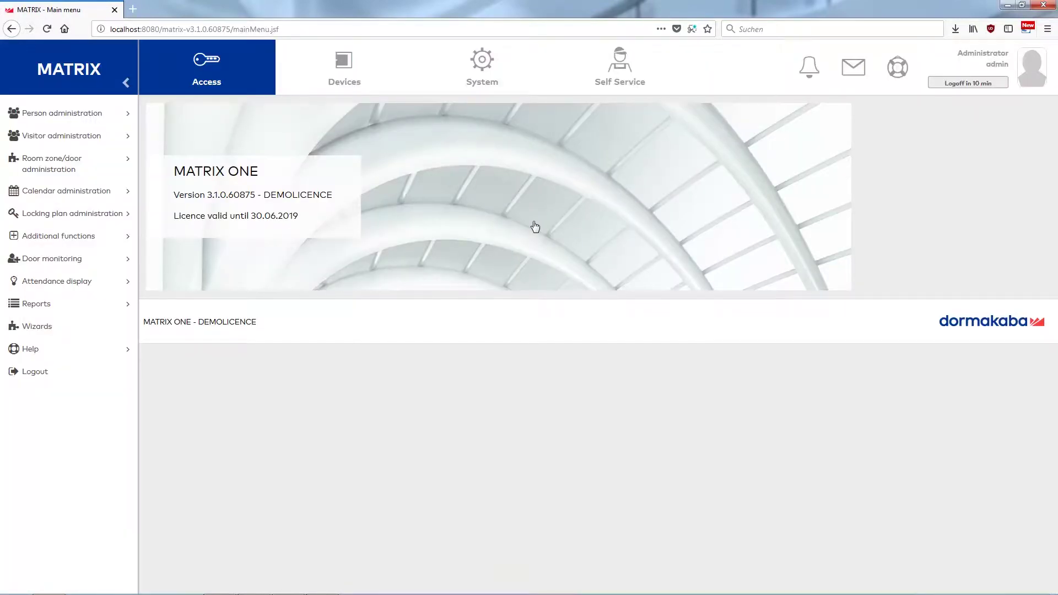
Open system parameter 130 Intruder detection systems under Access in the system parameters.
{"action": "left_click", "coordinate": [484, 75]}
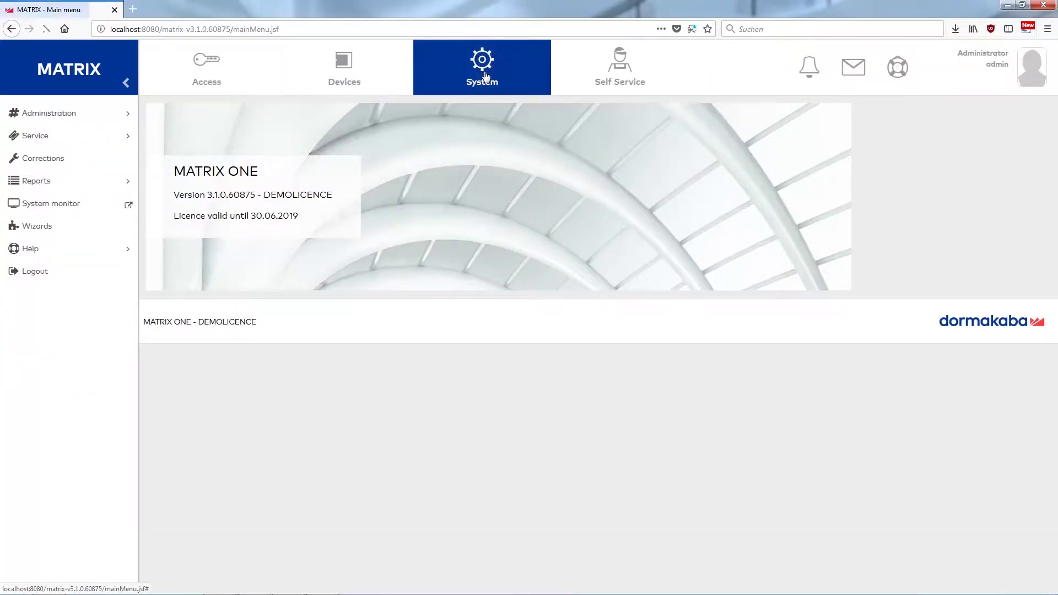
{"action": "left_click", "coordinate": [65, 120]}
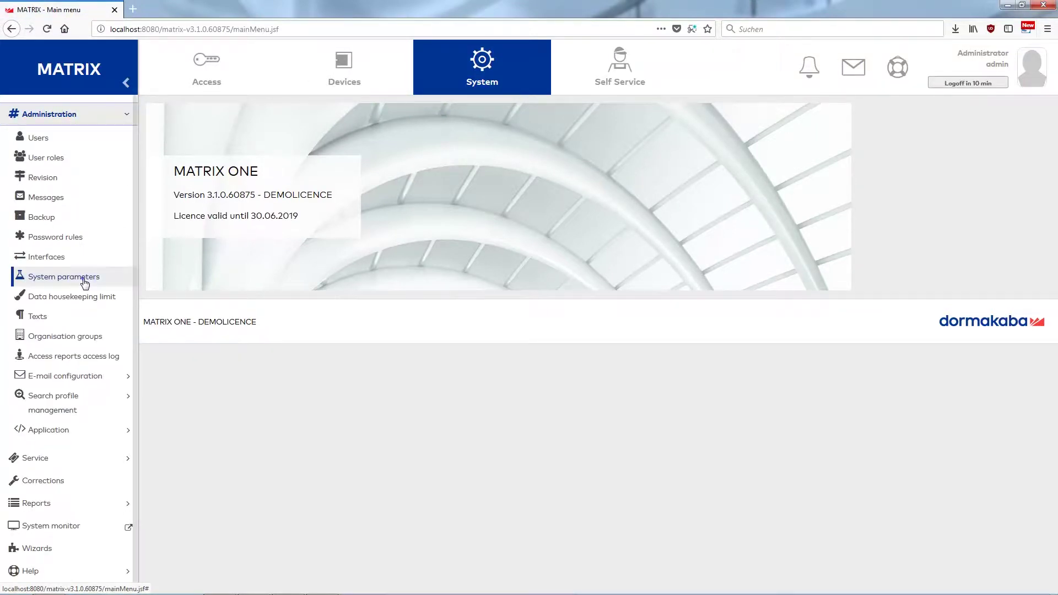
{"action": "left_click", "coordinate": [85, 282]}
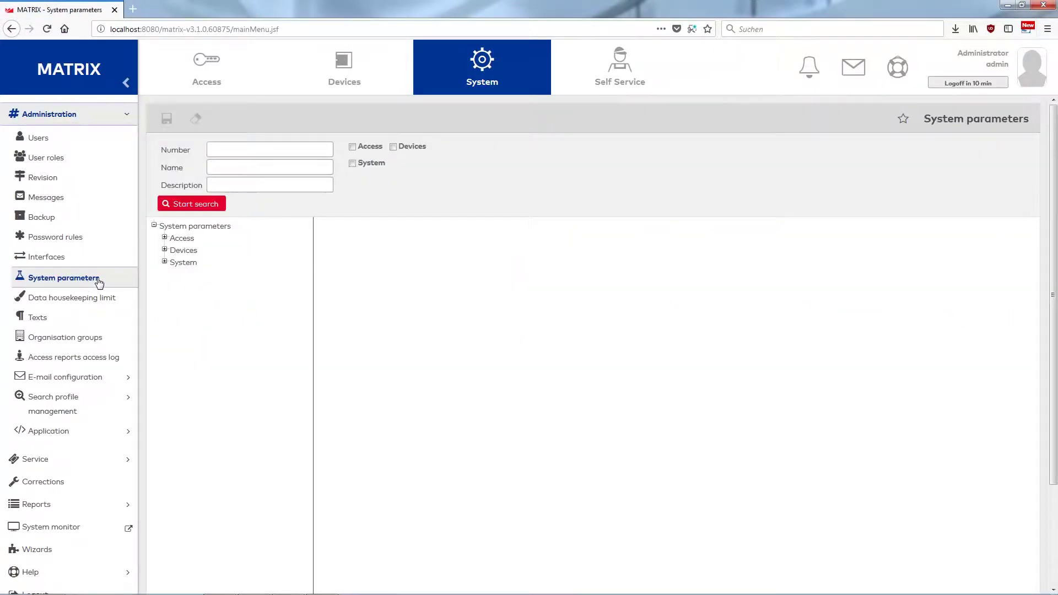
{"action": "left_click", "coordinate": [165, 239]}
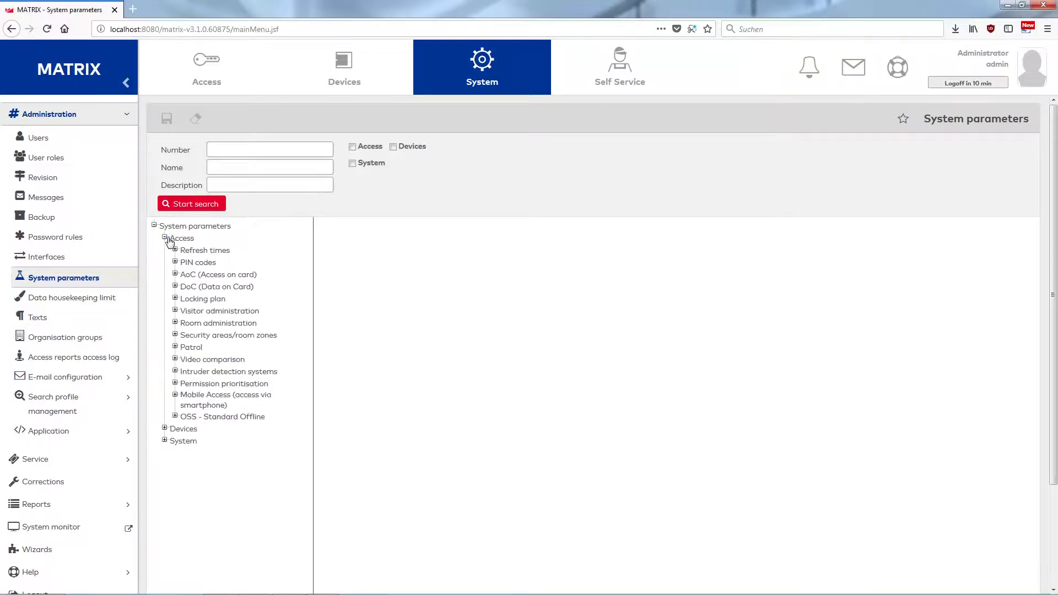
{"action": "left_click", "coordinate": [175, 371]}
{"action": "left_click", "coordinate": [236, 383]}
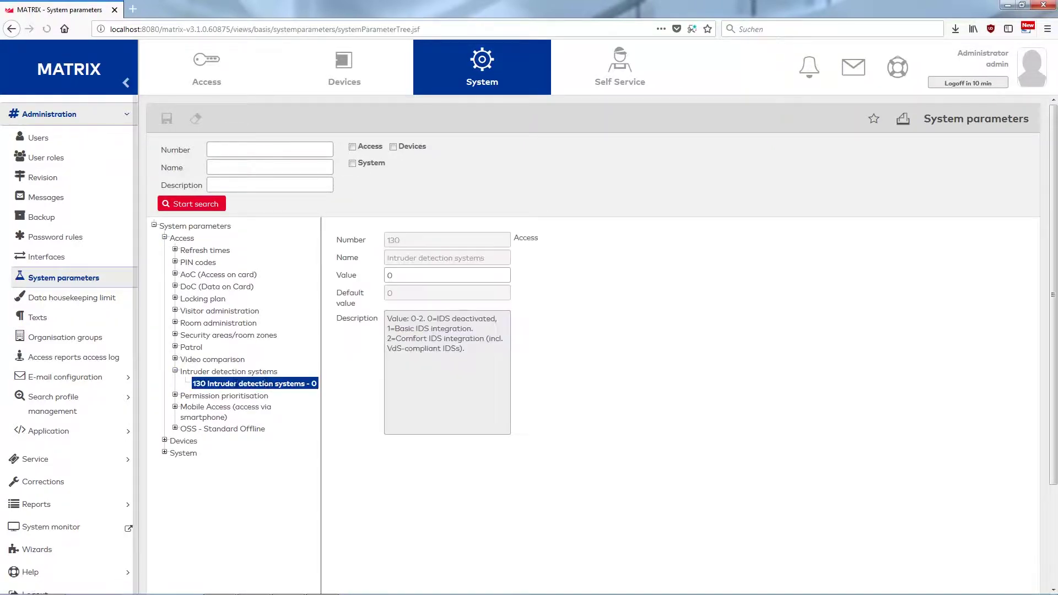
Change parameter 130's value from 0 to 1, save it, and log out.
{"action": "double_click", "coordinate": [401, 275]}
{"action": "type", "text": "1"}
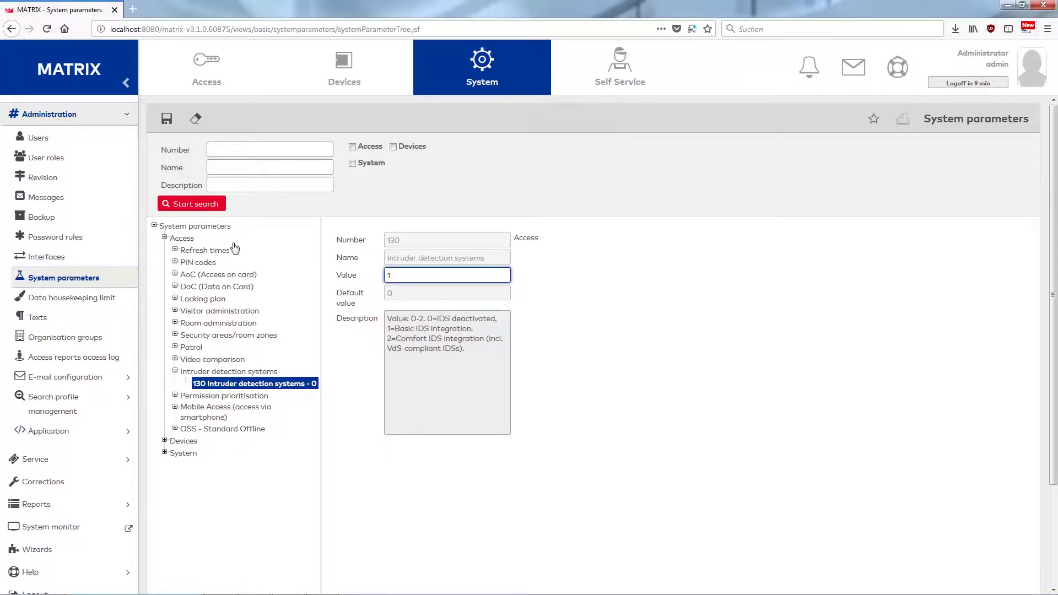
{"action": "left_click", "coordinate": [167, 119]}
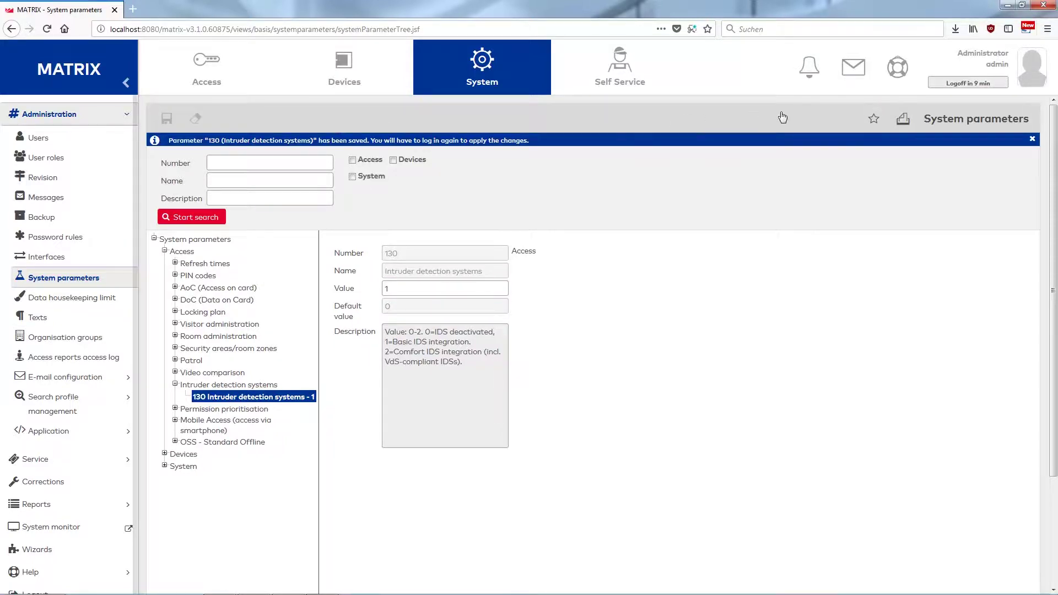
{"action": "left_click", "coordinate": [967, 85]}
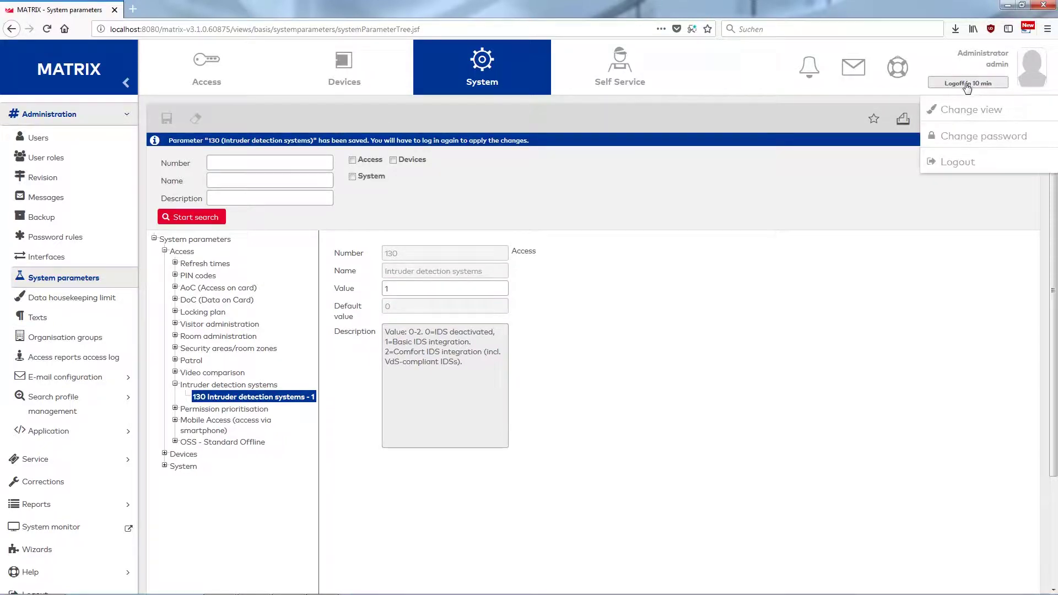
{"action": "left_click", "coordinate": [965, 161]}
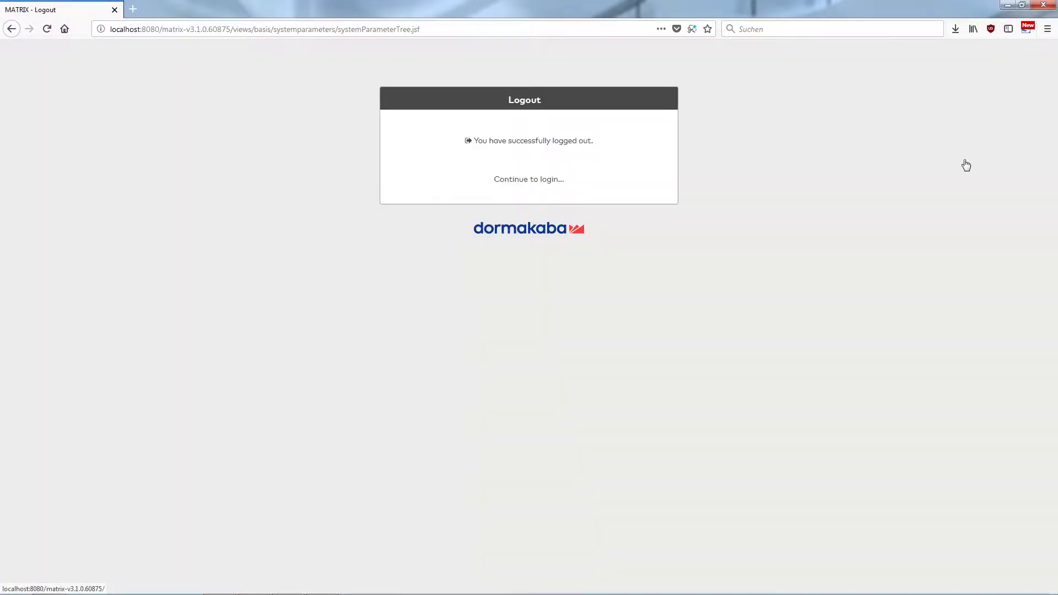
Log back in and open the TP4 variable booking instructions list under Class setting.
{"action": "left_click", "coordinate": [546, 189]}
{"action": "left_click", "coordinate": [542, 221]}
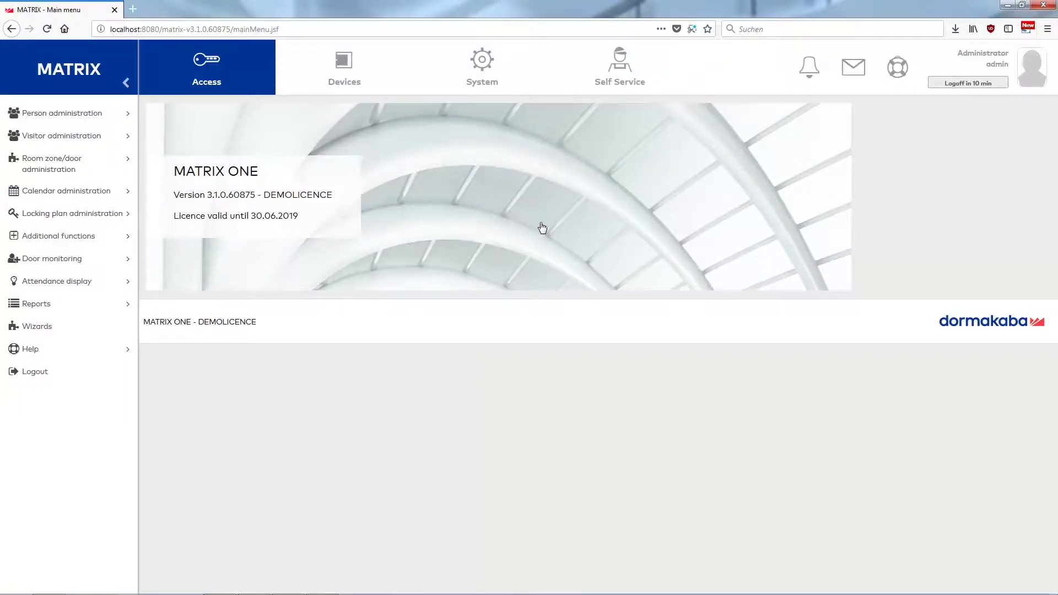
{"action": "left_click", "coordinate": [328, 70]}
{"action": "left_click", "coordinate": [107, 182]}
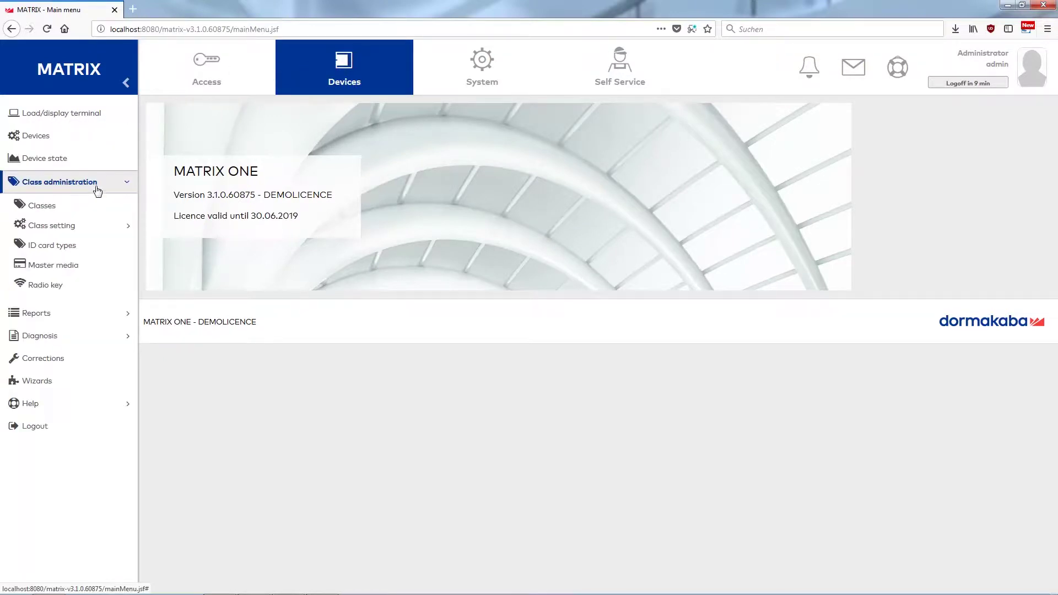
{"action": "left_click", "coordinate": [91, 224]}
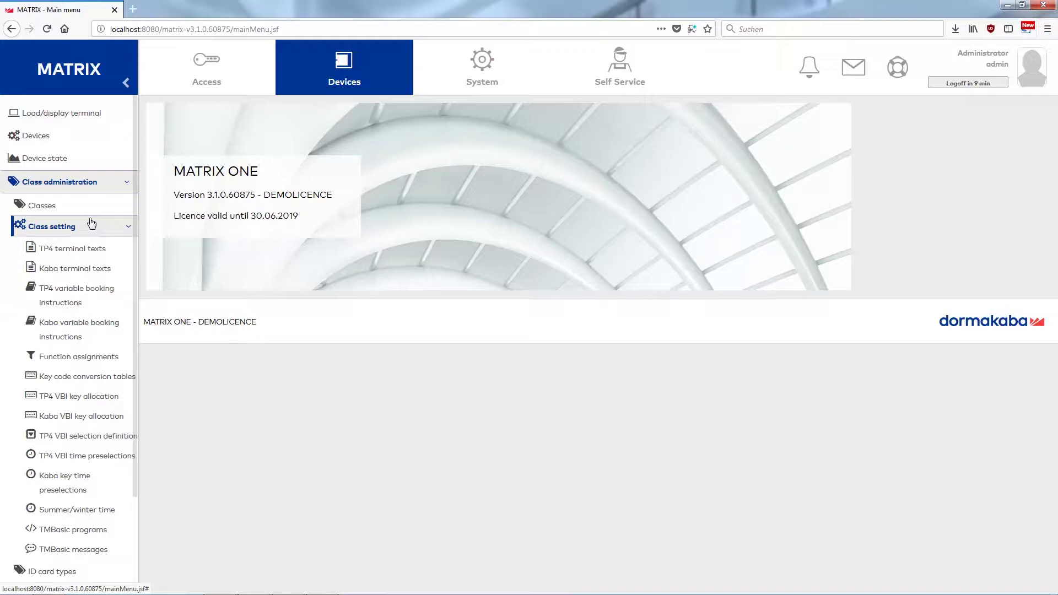
{"action": "left_click", "coordinate": [67, 289]}
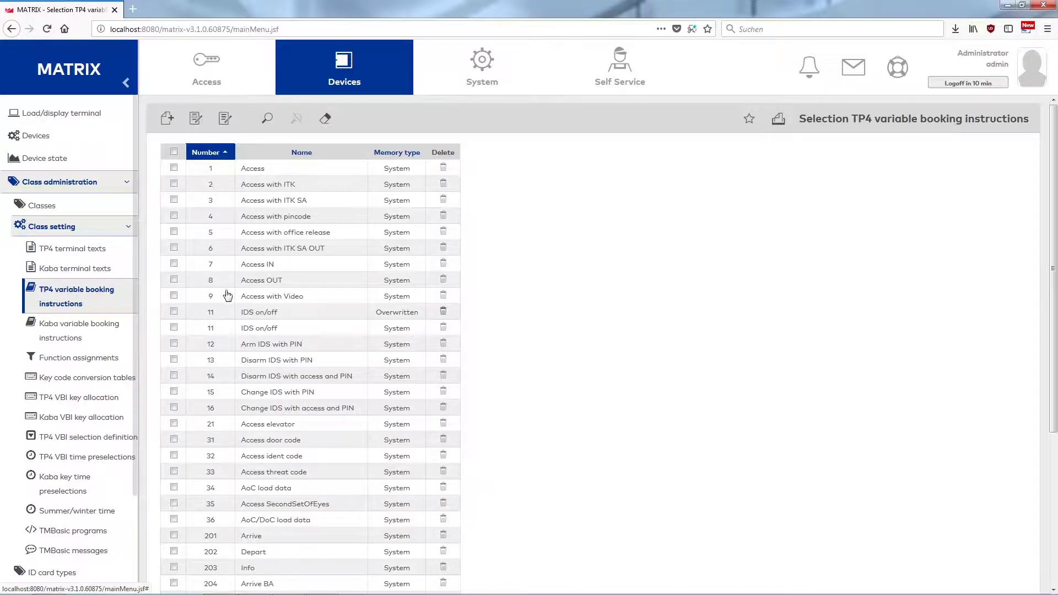
Set booking instruction 11 IDS on/off to PIN code input 2 - Always and save it.
{"action": "double_click", "coordinate": [302, 313]}
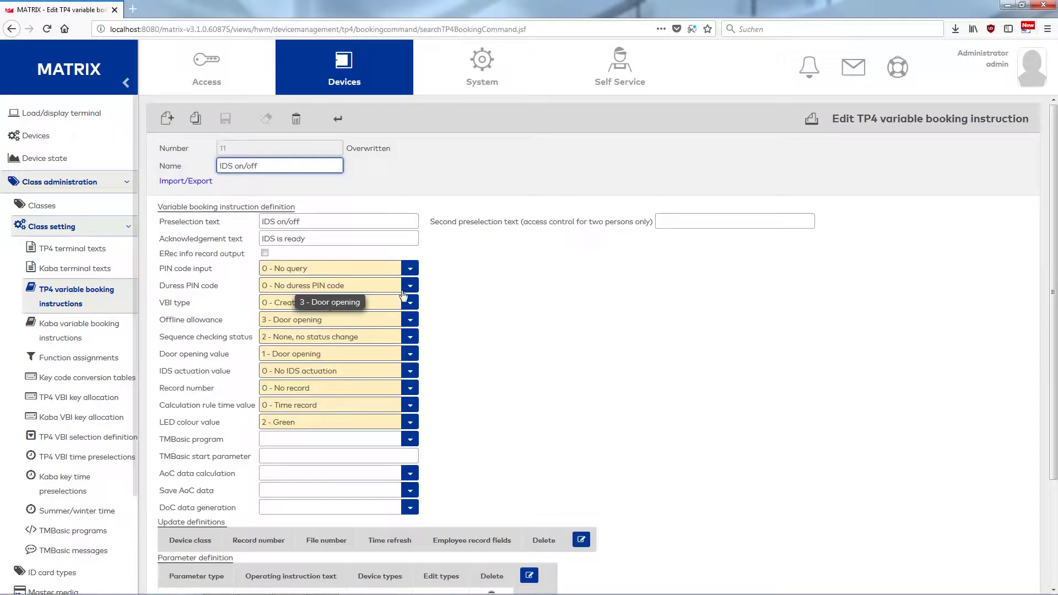
{"action": "left_click", "coordinate": [409, 269]}
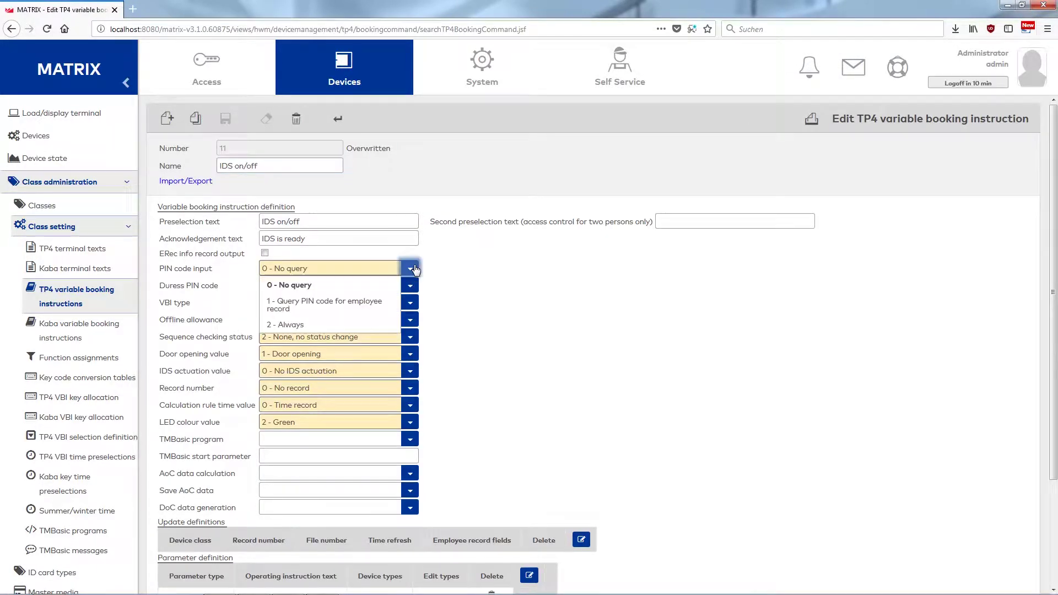
{"action": "left_click", "coordinate": [319, 325]}
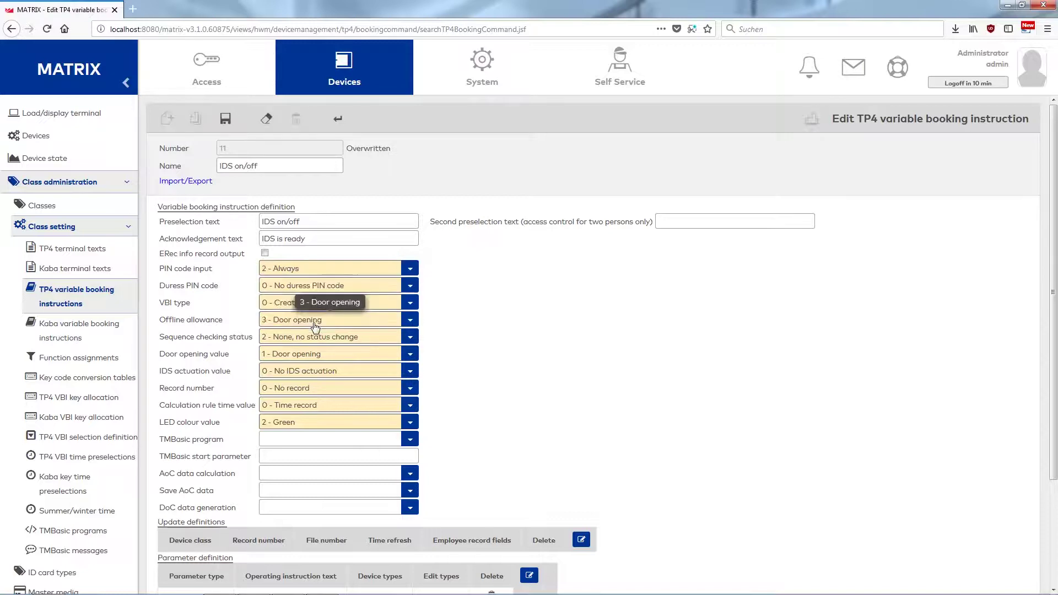
{"action": "left_click", "coordinate": [226, 119]}
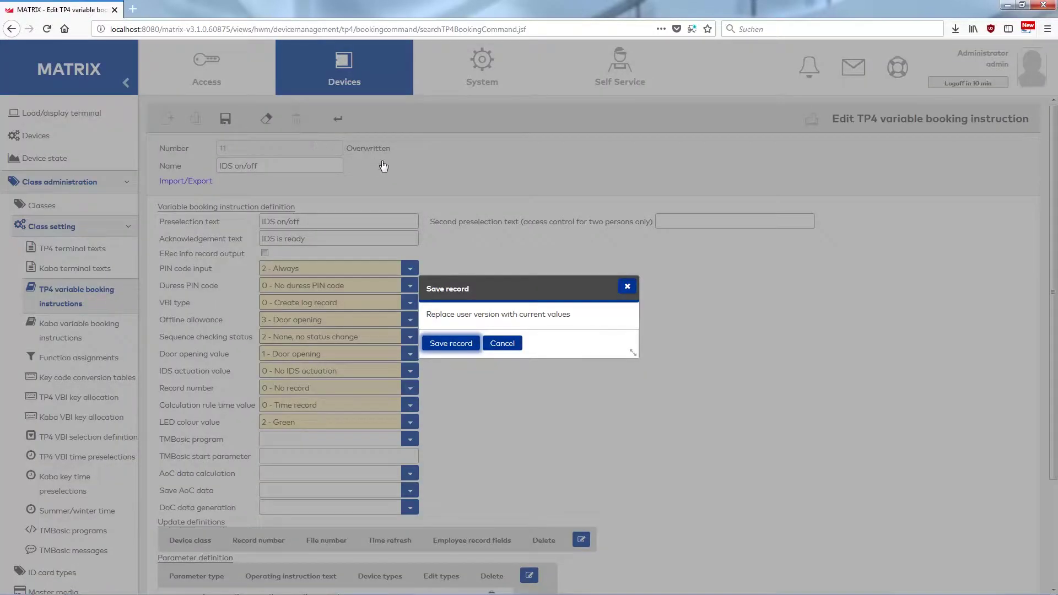
{"action": "left_click", "coordinate": [465, 346]}
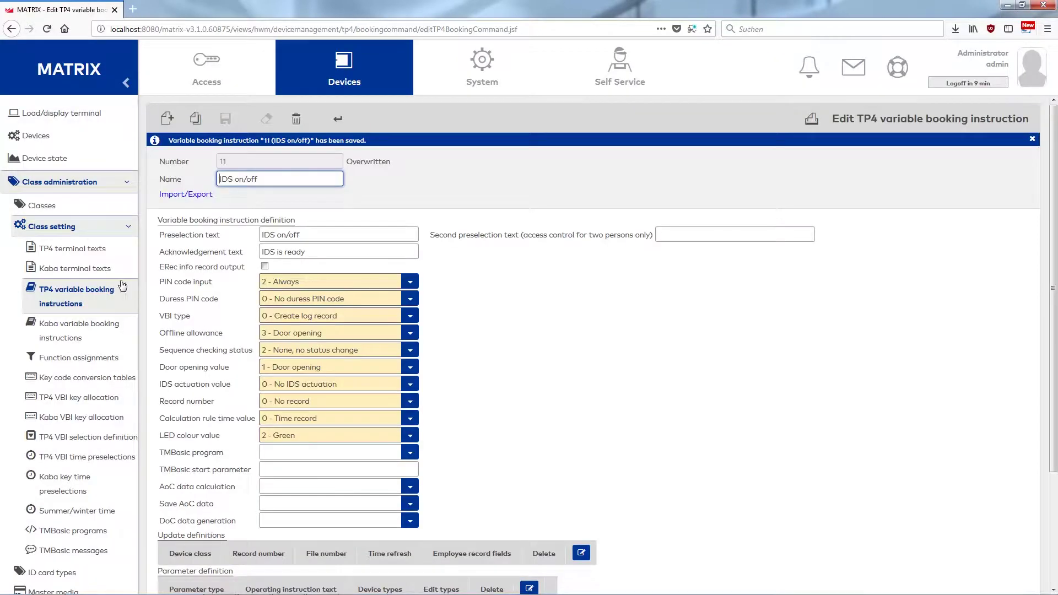
{"action": "left_click", "coordinate": [34, 138]}
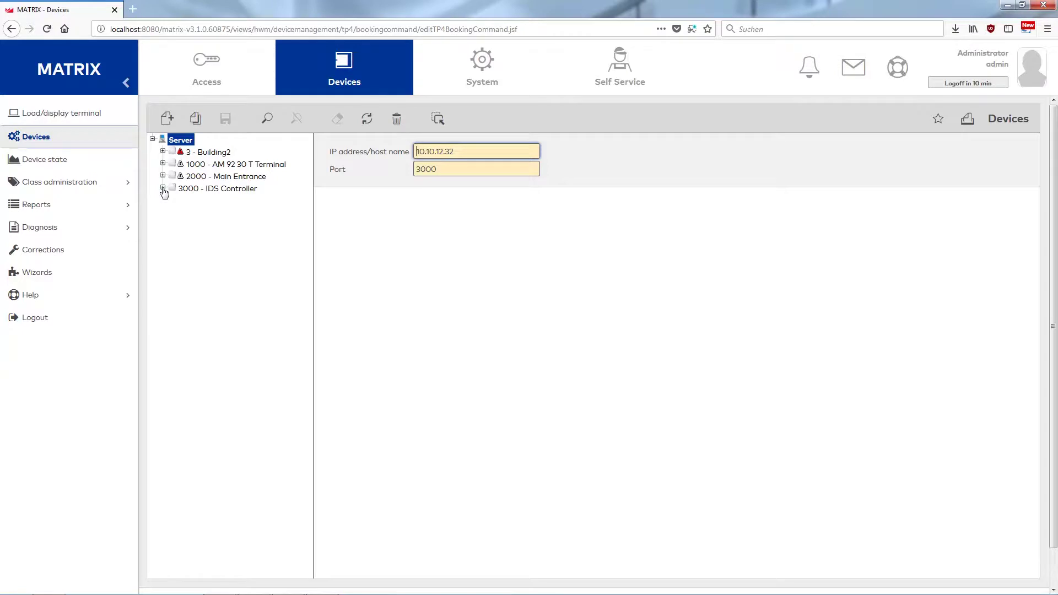
Assign variable booking instruction 11 IDS on/off to reader 3001 IDS Reader and save.
{"action": "left_click", "coordinate": [163, 189]}
{"action": "left_click", "coordinate": [225, 202]}
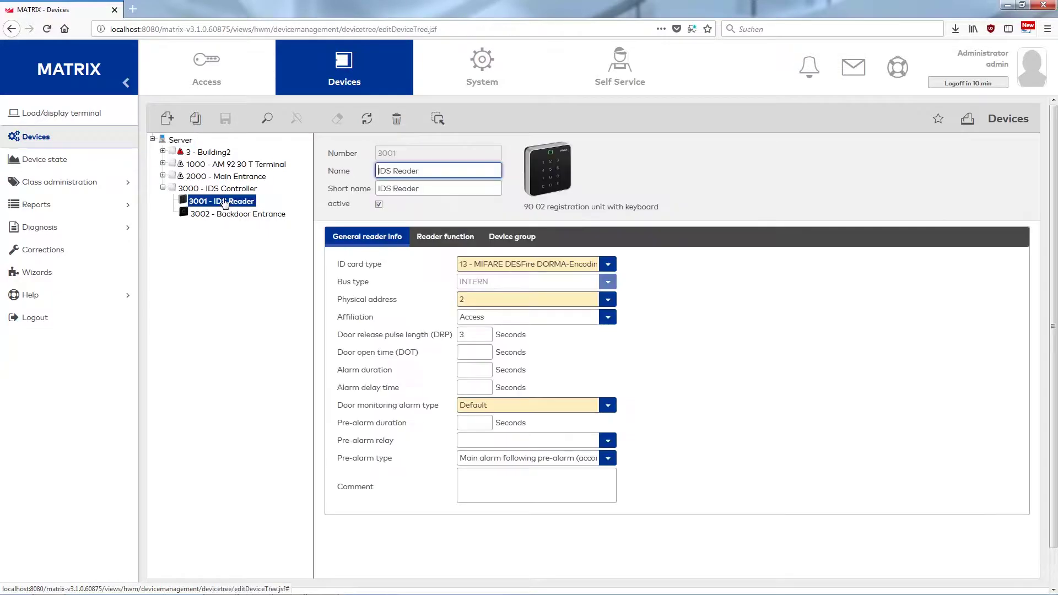
{"action": "left_click", "coordinate": [515, 238]}
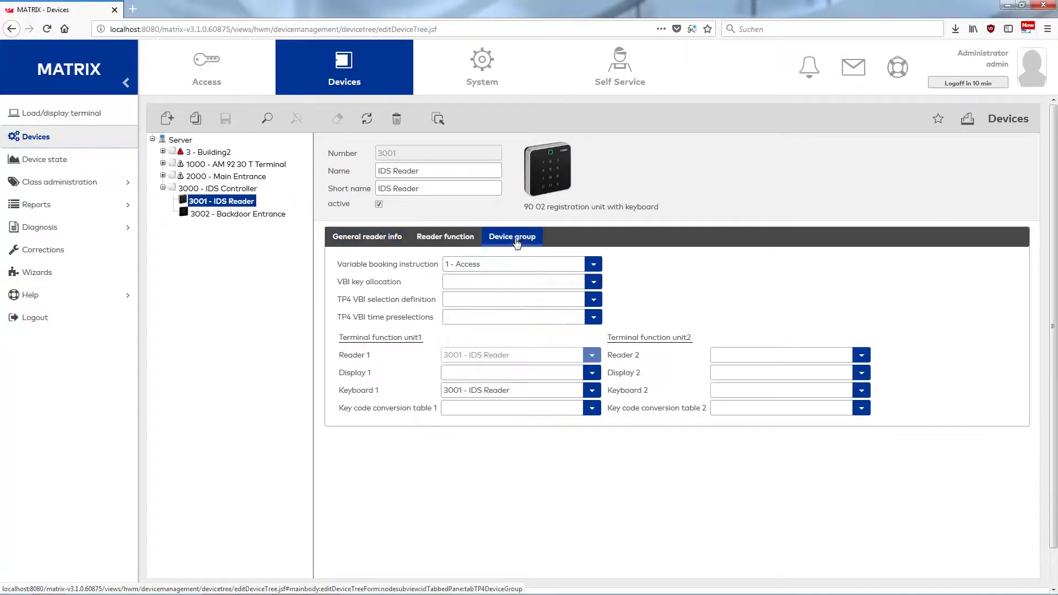
{"action": "left_click", "coordinate": [593, 265]}
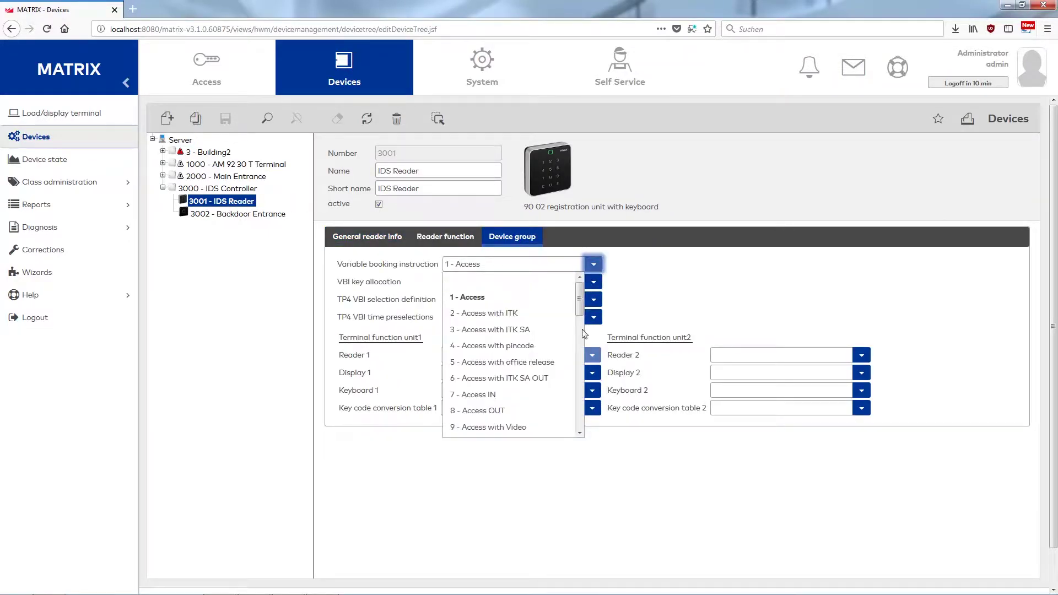
{"action": "scroll", "coordinate": [515, 432], "scroll_direction": "down", "scroll_amount": 1}
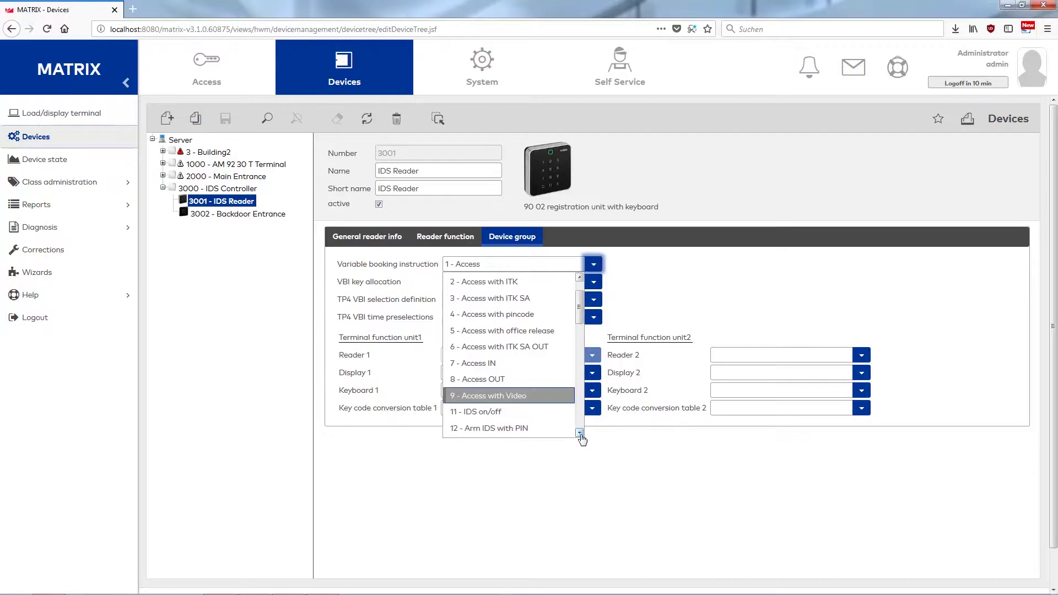
{"action": "left_click", "coordinate": [494, 419]}
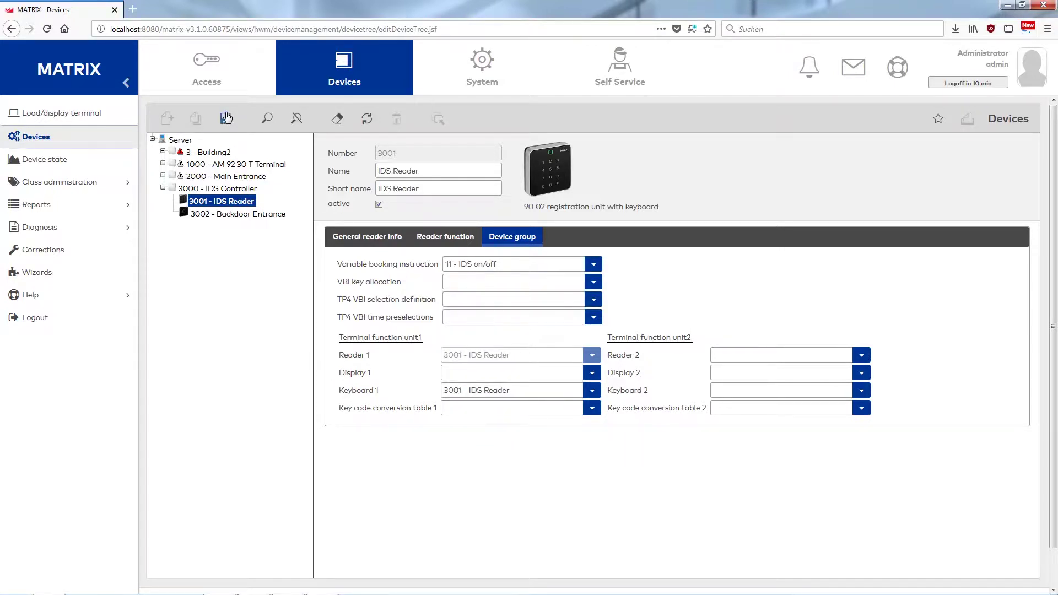
{"action": "left_click", "coordinate": [226, 118]}
Transfer the changed data to terminal 3000 IDS Controller.
{"action": "left_click", "coordinate": [242, 203]}
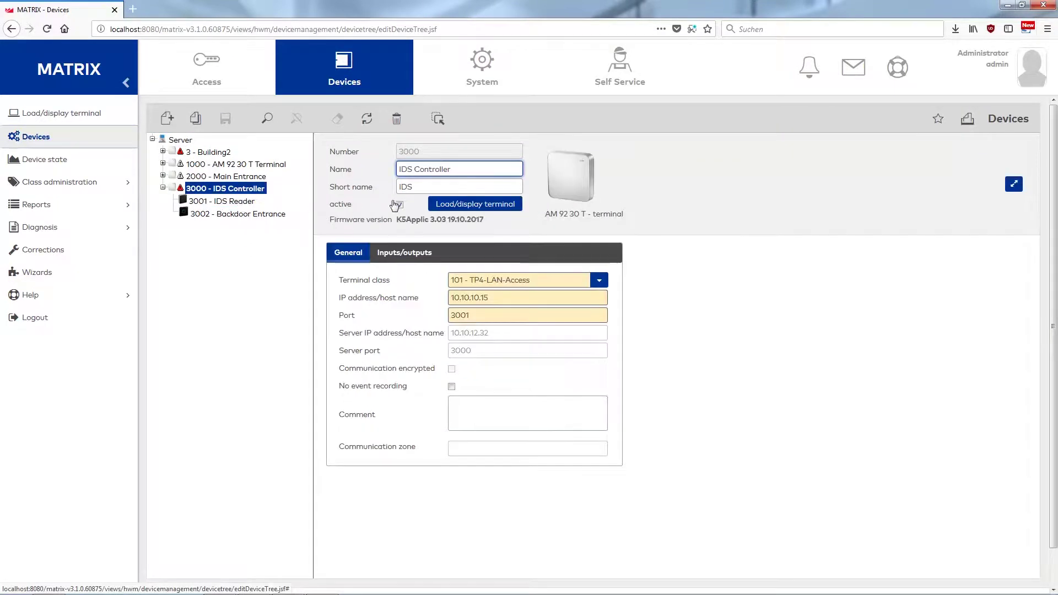
{"action": "left_click", "coordinate": [443, 206]}
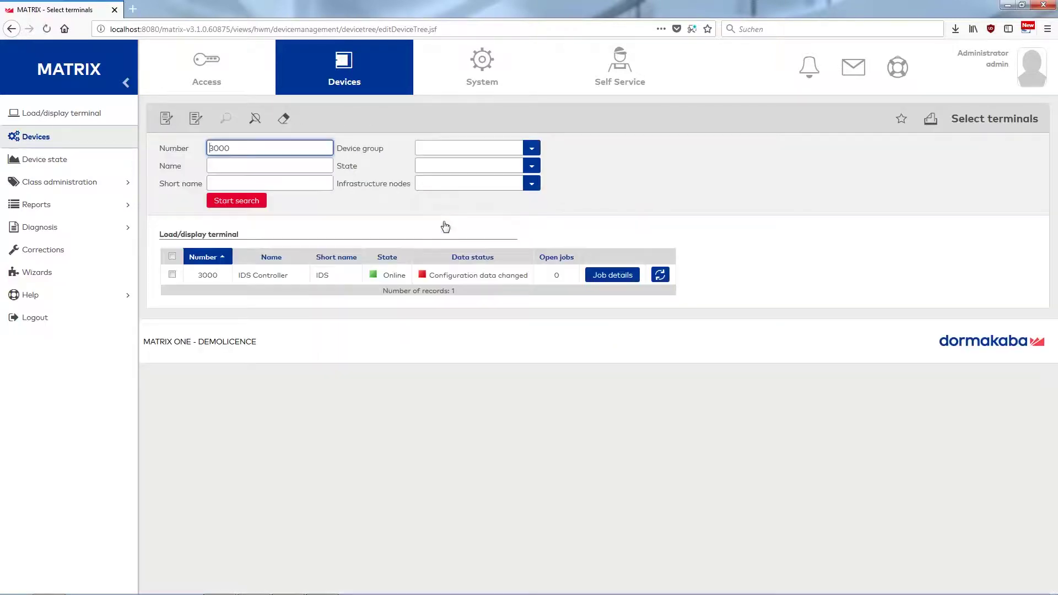
{"action": "left_click", "coordinate": [444, 275]}
{"action": "left_click", "coordinate": [205, 148]}
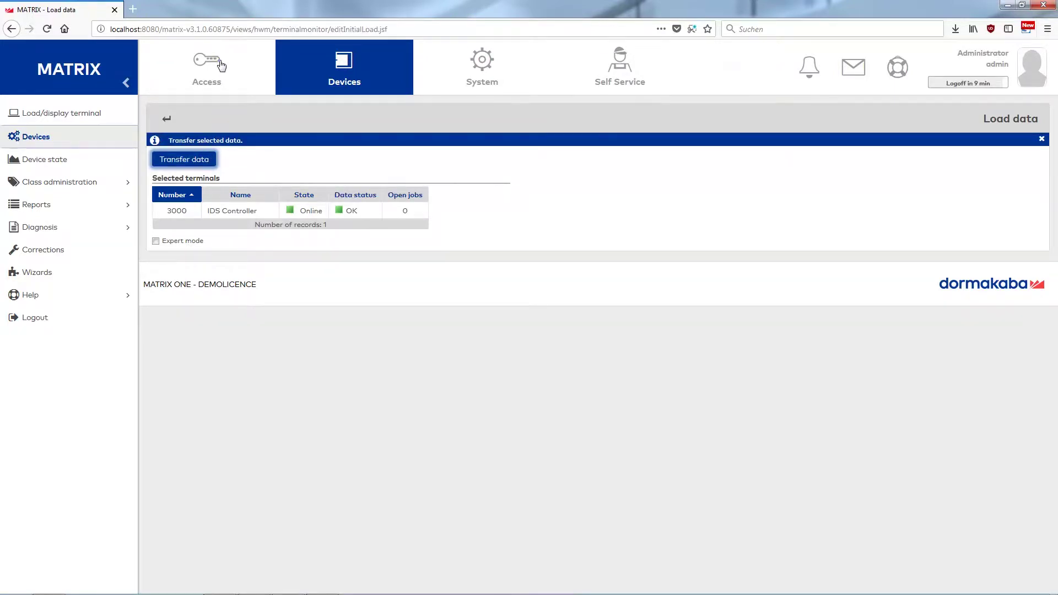
{"action": "left_click", "coordinate": [220, 65]}
Create intruder detection system 1 of type IDS with reader blocks, named 'Arm/Disarm IDS'.
{"action": "left_click", "coordinate": [53, 239]}
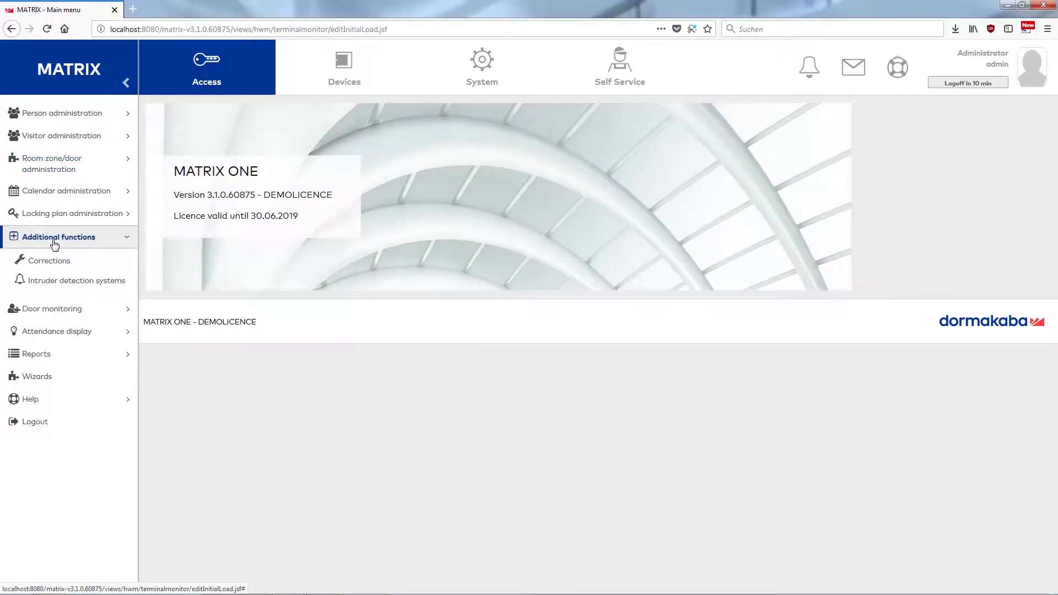
{"action": "left_click", "coordinate": [69, 281]}
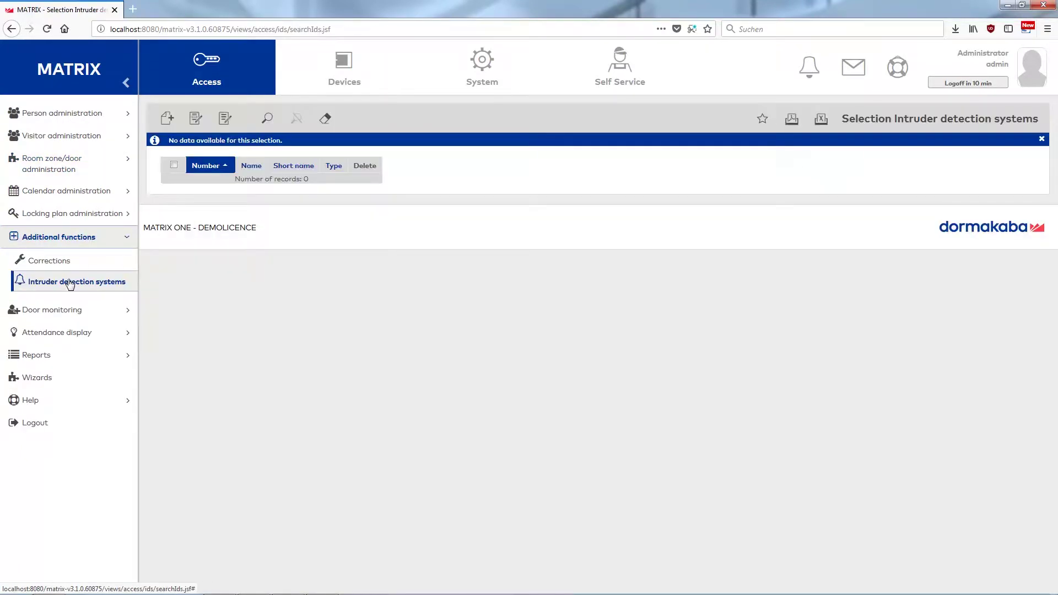
{"action": "left_click", "coordinate": [168, 119]}
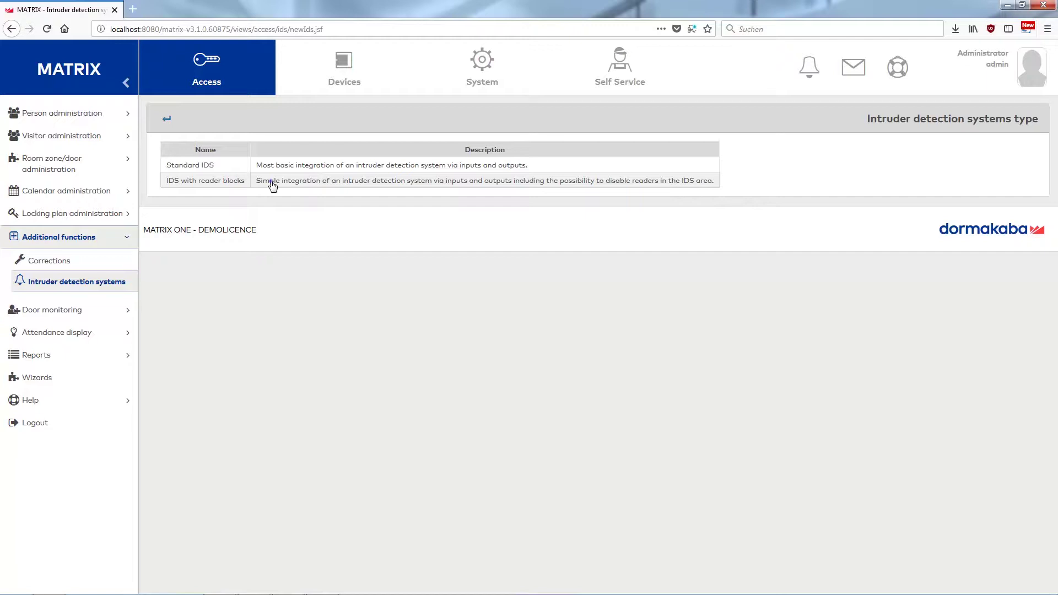
{"action": "double_click", "coordinate": [272, 180]}
{"action": "type", "text": "Arm/Disar"}
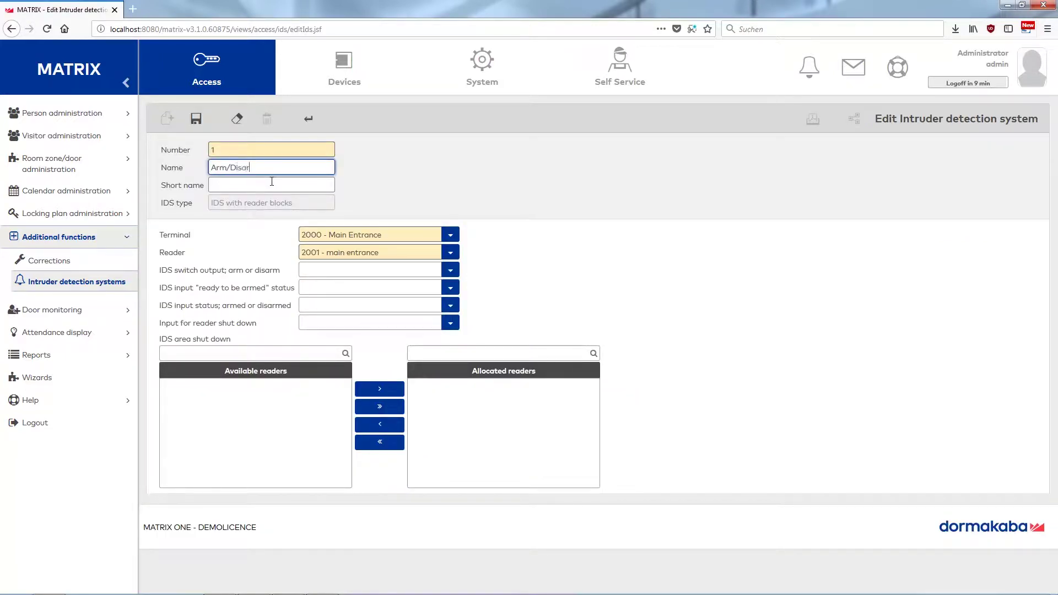
{"action": "type", "text": "m IDS"}
Give the IDS short name 'IDS' and terminal 3000 - IDS Controller.
{"action": "left_click", "coordinate": [271, 185]}
{"action": "type", "text": "IDS"}
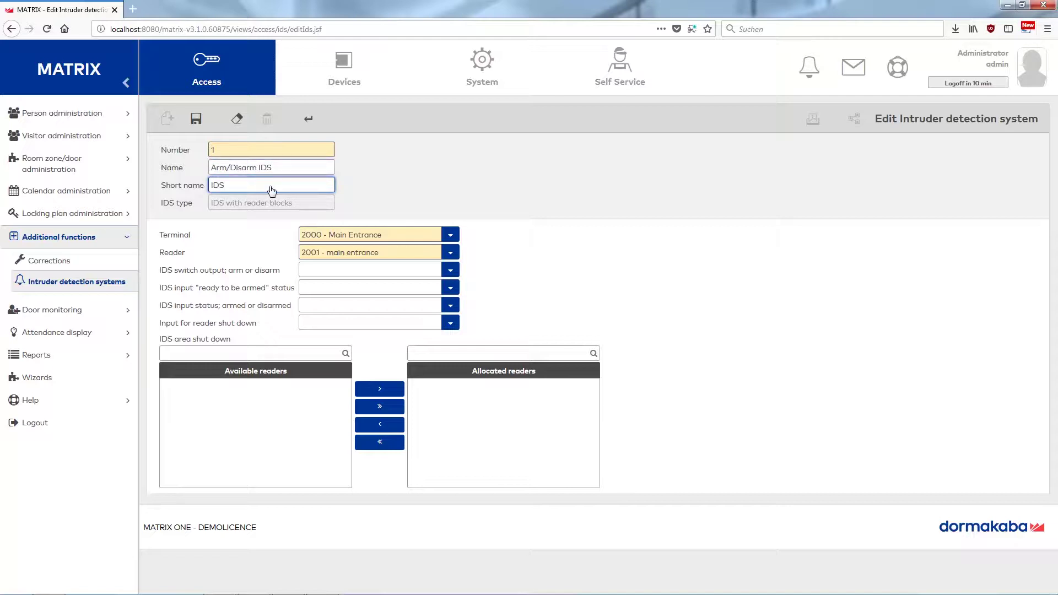
{"action": "left_click", "coordinate": [422, 240]}
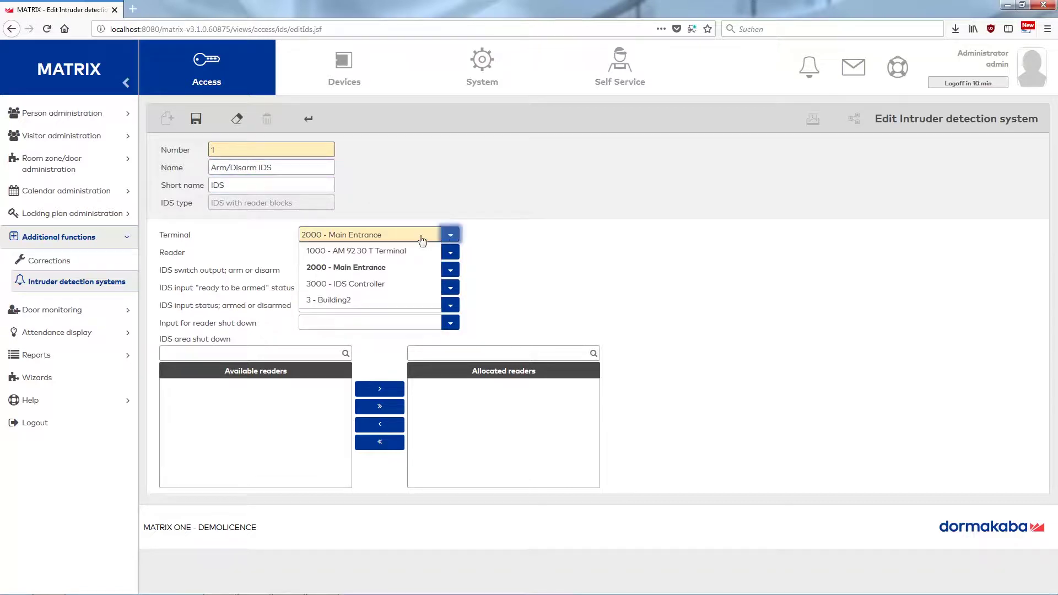
{"action": "left_click", "coordinate": [355, 284]}
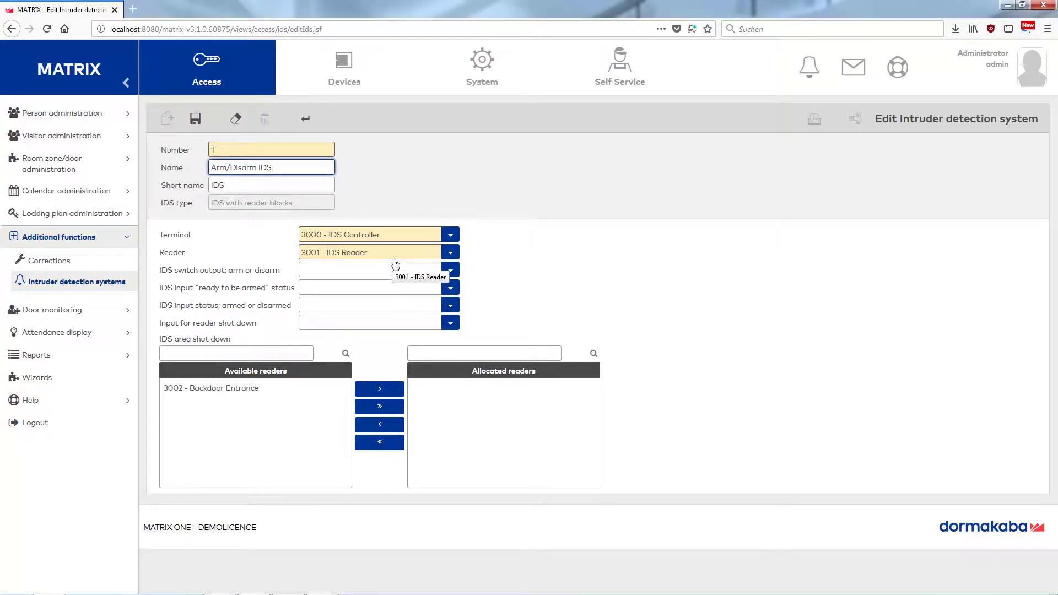
Set switch output to Output 2, and ready-to-arm, armed status, reader shut-down inputs to Inputs 3, 2, 4.
{"action": "left_click", "coordinate": [451, 271]}
{"action": "left_click", "coordinate": [392, 319]}
{"action": "left_click", "coordinate": [455, 292]}
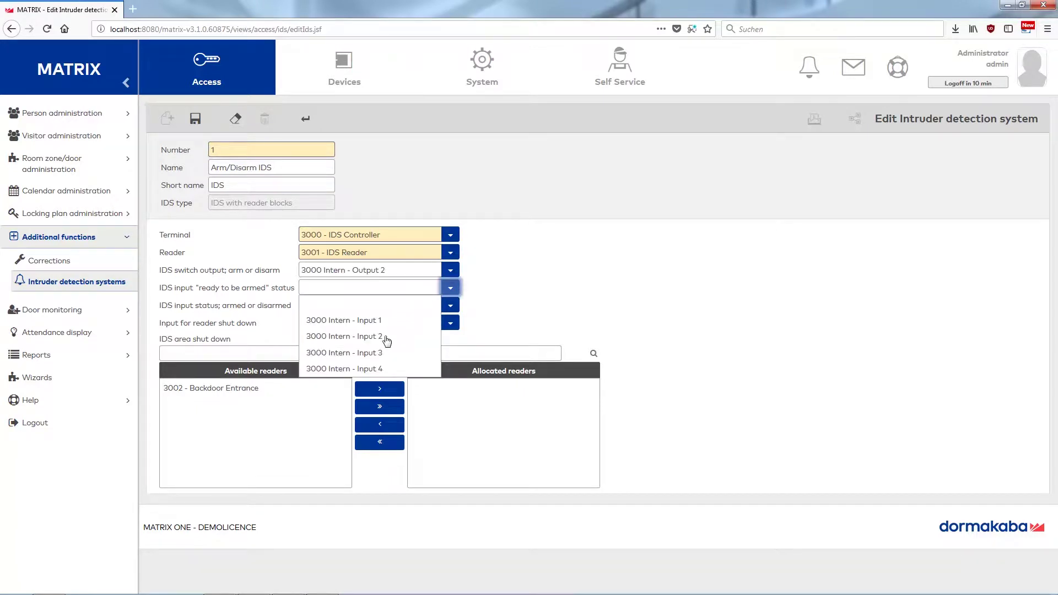
{"action": "left_click", "coordinate": [386, 352]}
{"action": "left_click", "coordinate": [451, 306]}
{"action": "left_click", "coordinate": [385, 353]}
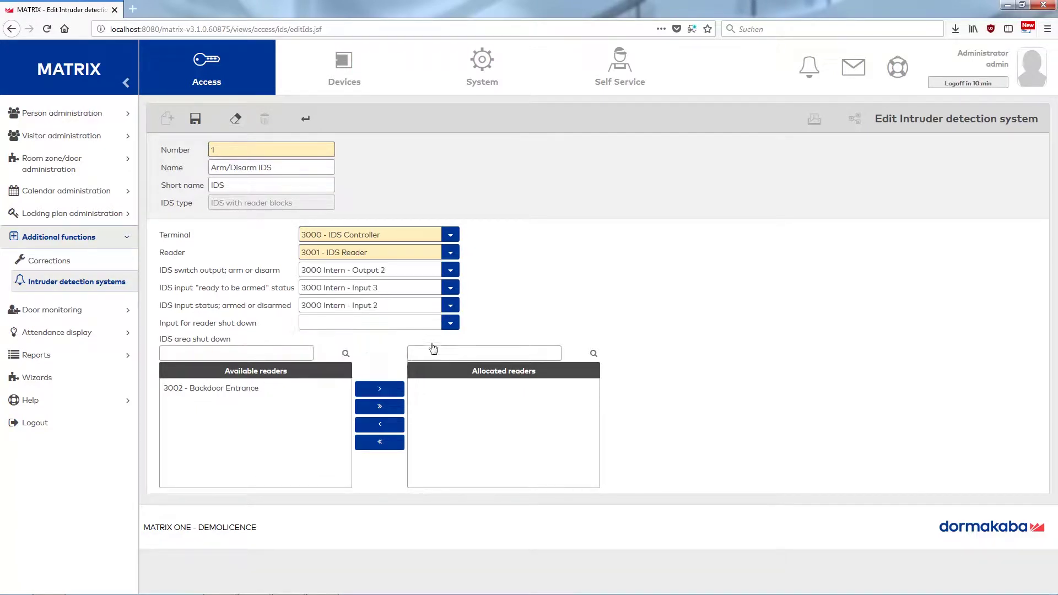
{"action": "left_click", "coordinate": [451, 324]}
{"action": "left_click", "coordinate": [367, 404]}
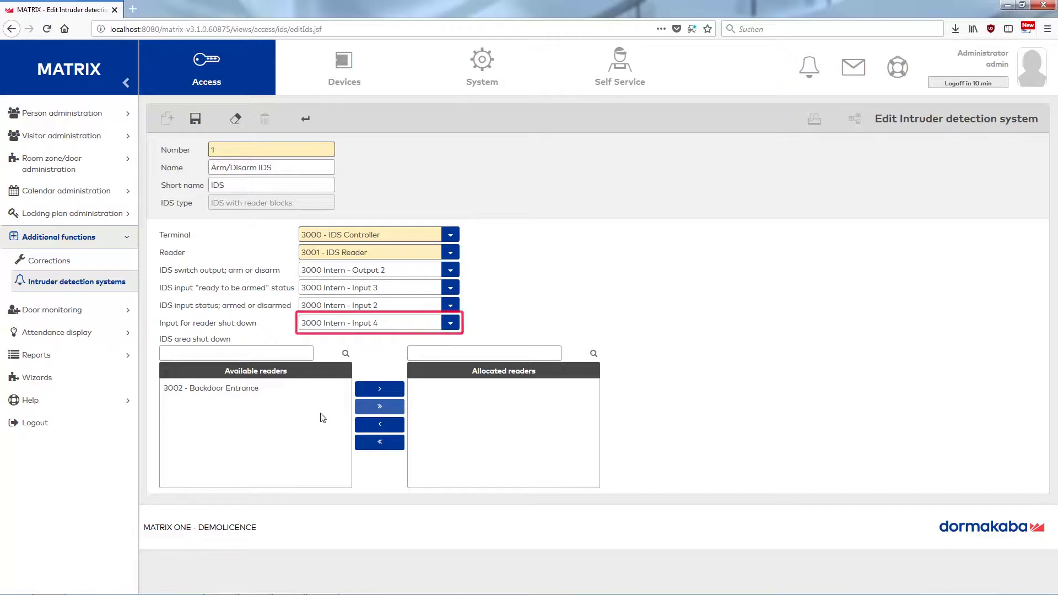
Allocate reader 3002 Backdoor Entrance to the IDS area shut down and save the IDS.
{"action": "left_click", "coordinate": [391, 409]}
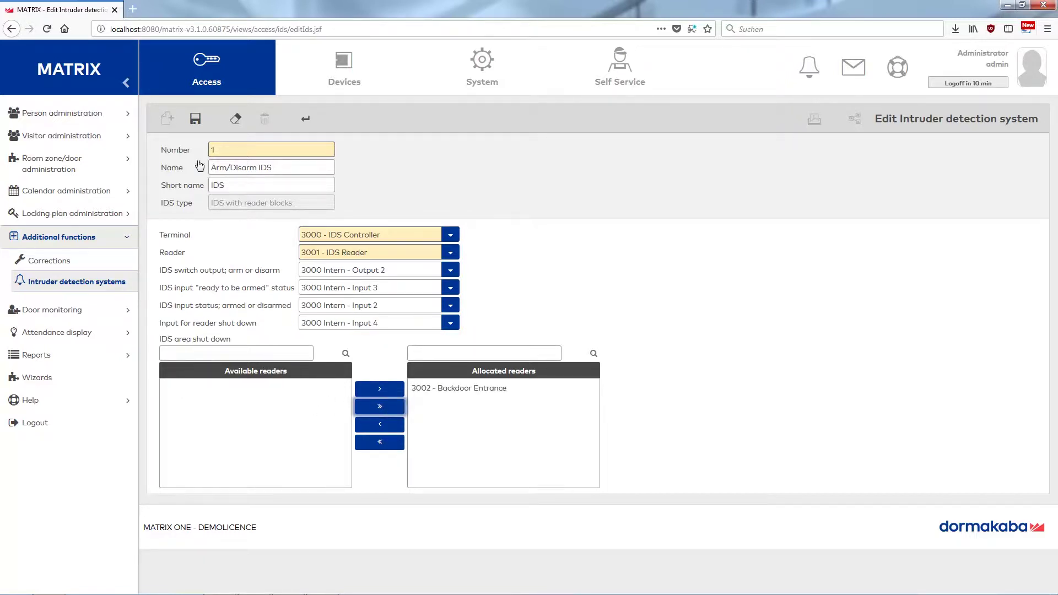
{"action": "left_click", "coordinate": [194, 119]}
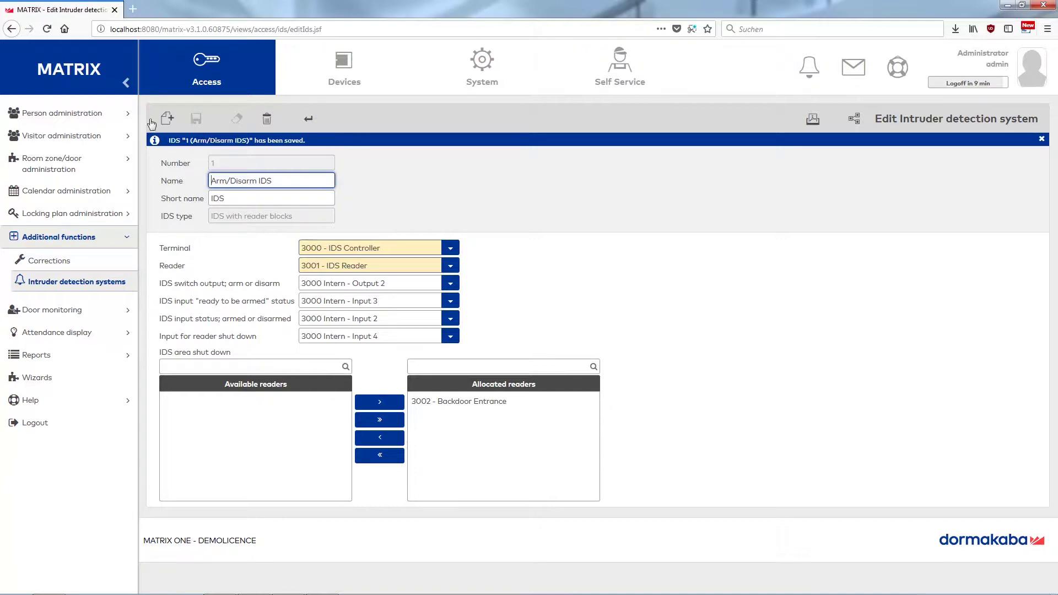
Create folder 3000 with short name 'IDS' in Room zones - doors.
{"action": "left_click", "coordinate": [73, 163]}
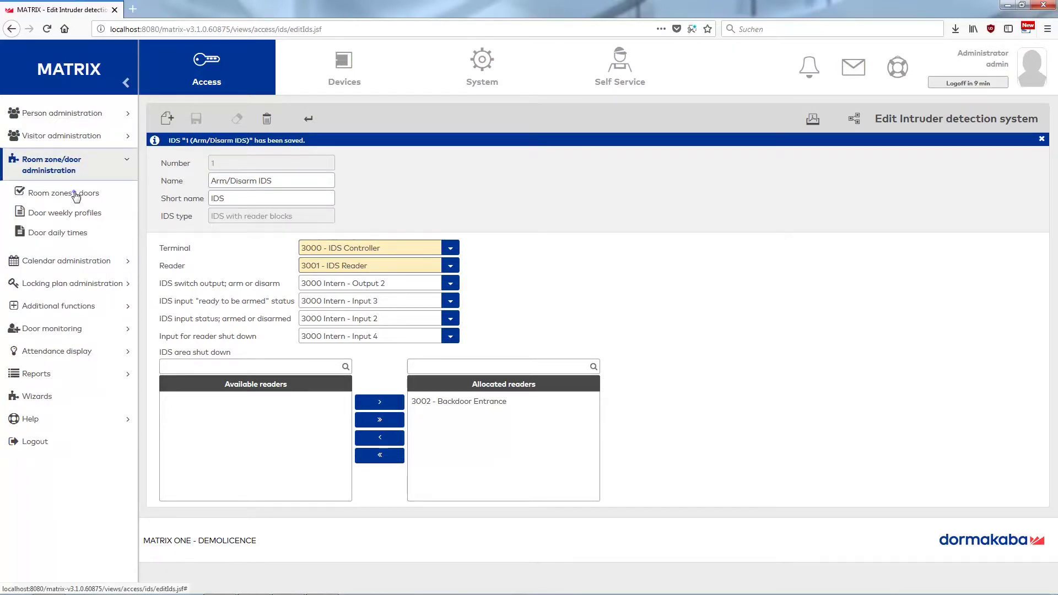
{"action": "left_click", "coordinate": [74, 194]}
{"action": "left_click", "coordinate": [168, 121]}
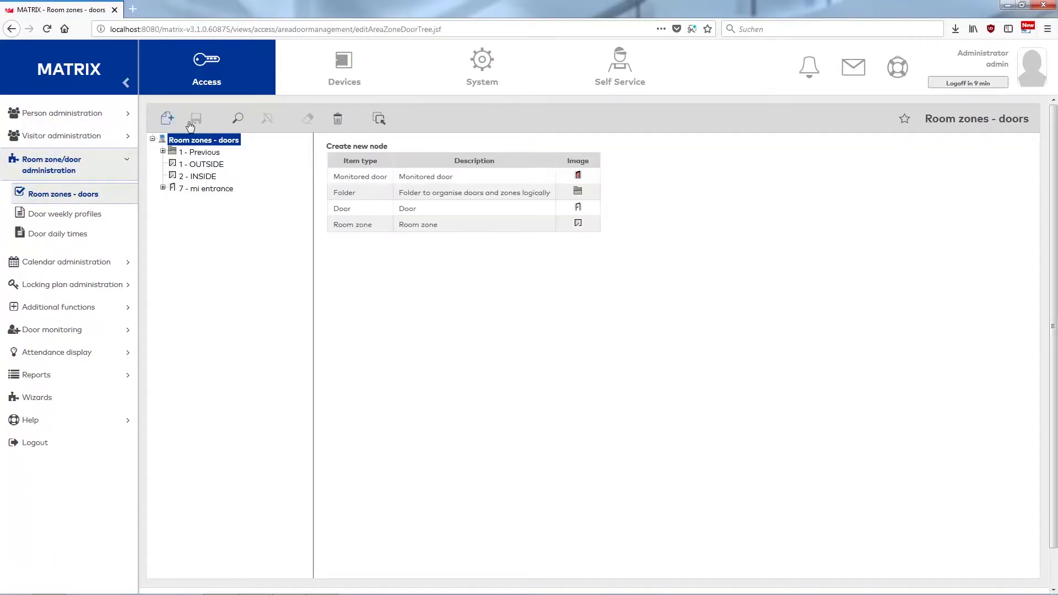
{"action": "left_click", "coordinate": [399, 200]}
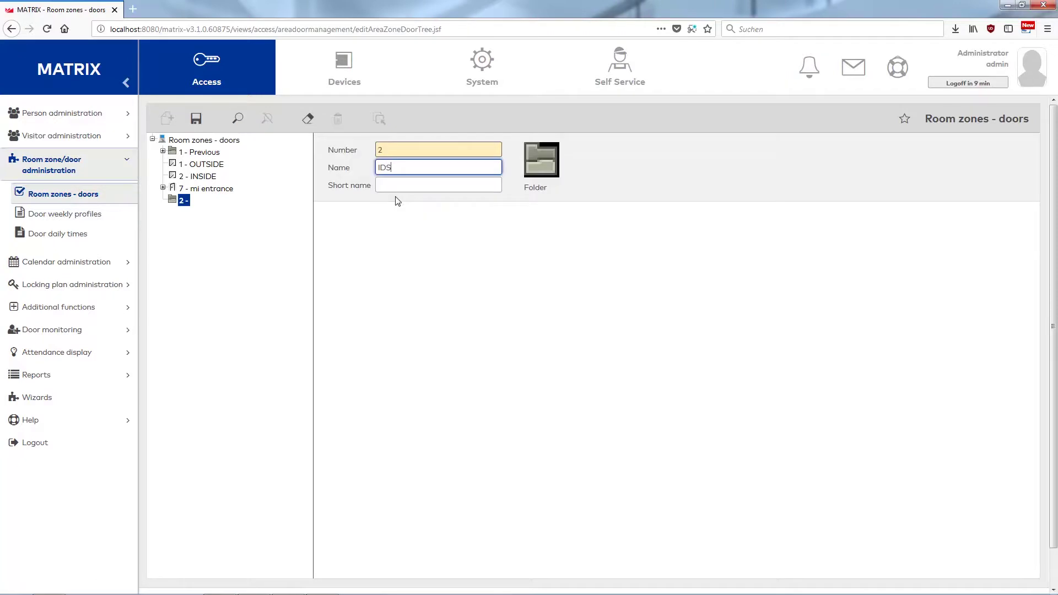
{"action": "left_click", "coordinate": [392, 184]}
{"action": "type", "text": "IDS"}
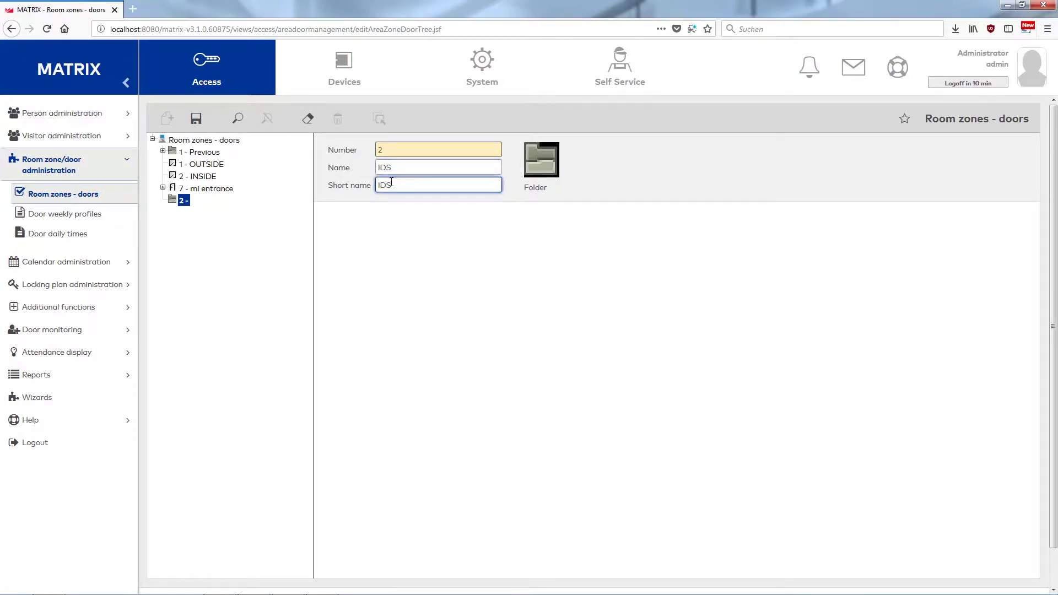
{"action": "double_click", "coordinate": [388, 152]}
{"action": "type", "text": "3000"}
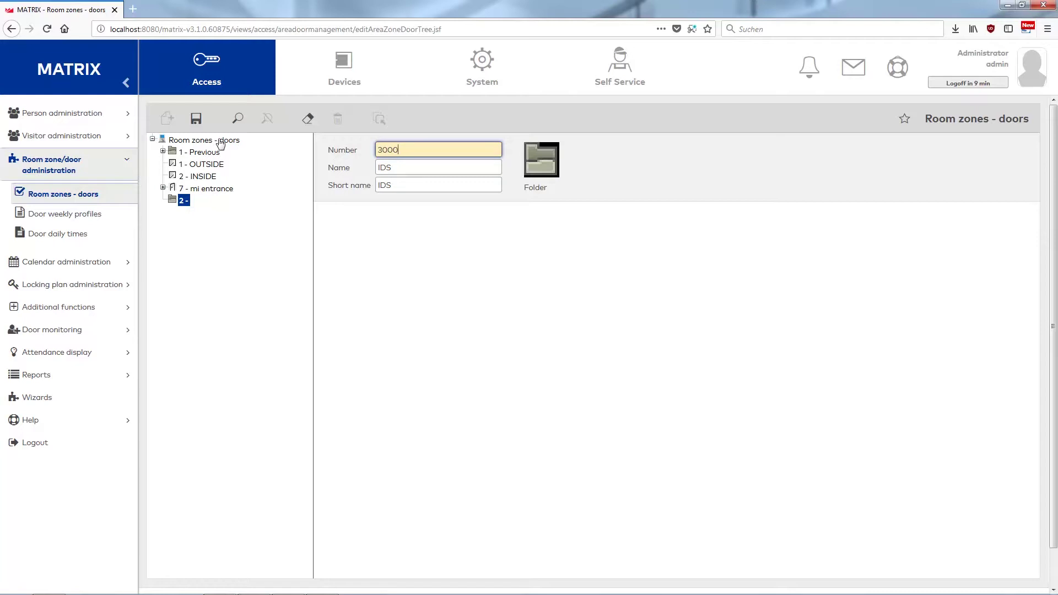
{"action": "left_click", "coordinate": [195, 118]}
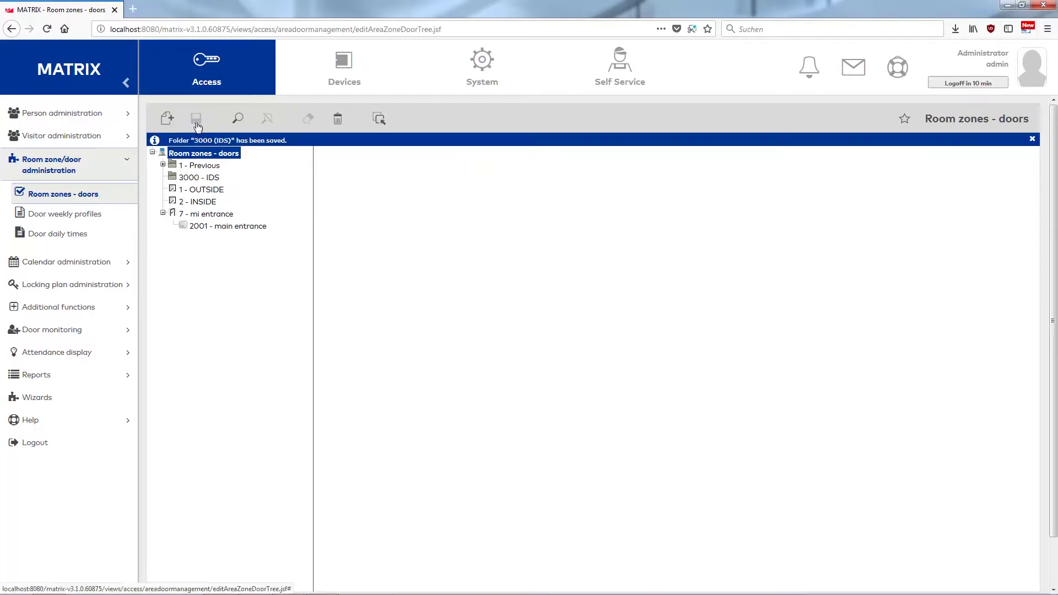
Add door 3001 'IDS arm/disarm' (short name IDS) inside the 3000 - IDS folder.
{"action": "left_click", "coordinate": [190, 178]}
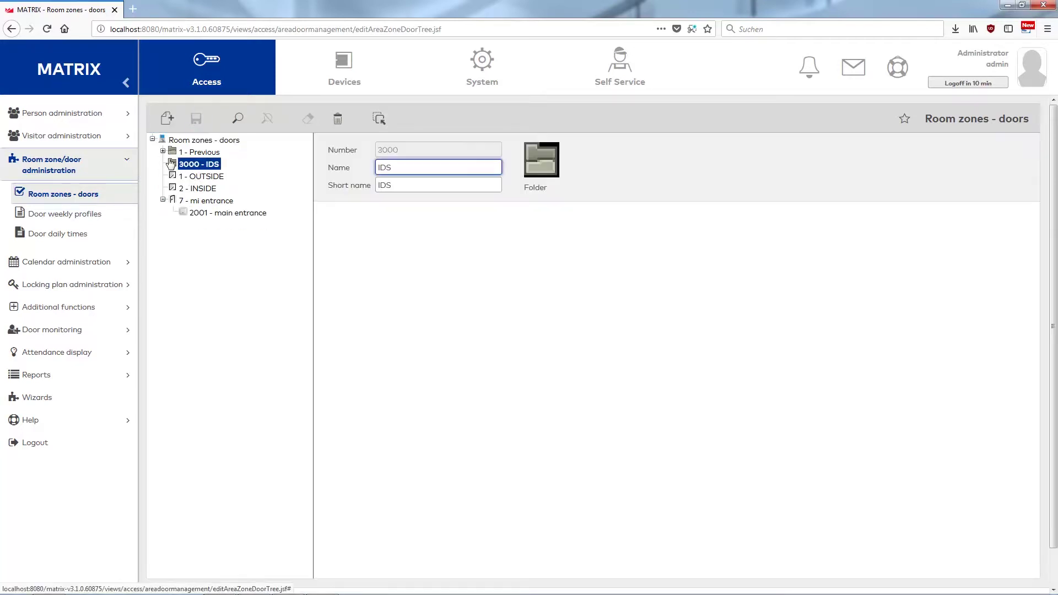
{"action": "left_click", "coordinate": [166, 117]}
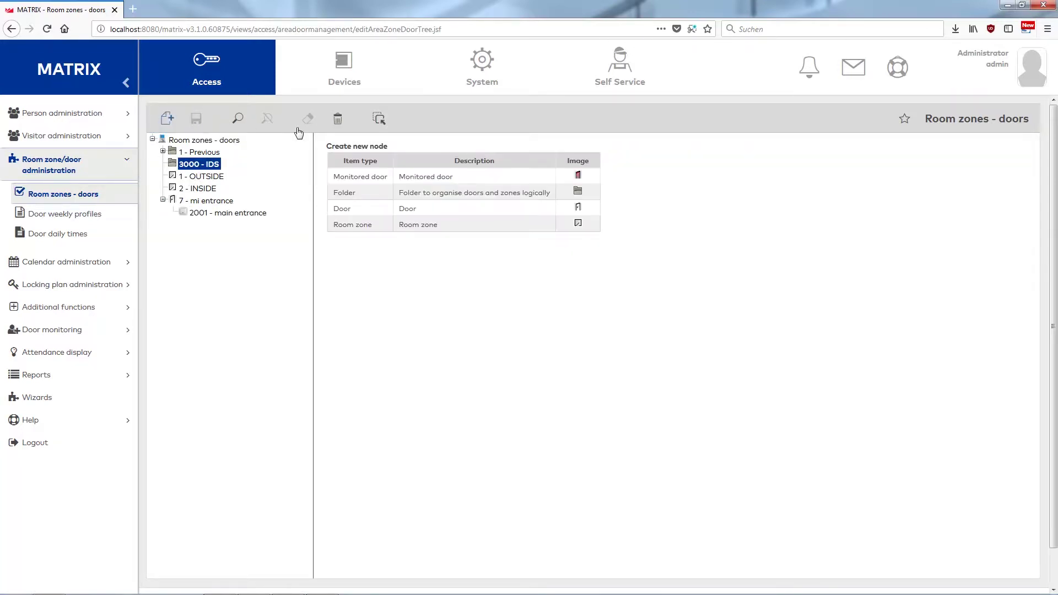
{"action": "left_click", "coordinate": [407, 209]}
{"action": "double_click", "coordinate": [387, 151]}
{"action": "type", "text": "3001"}
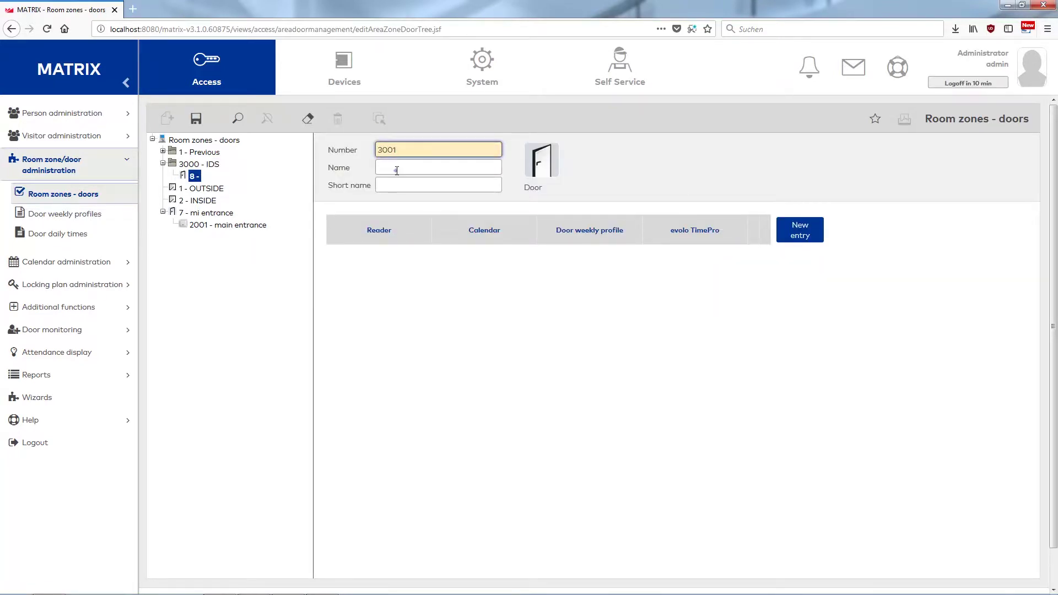
{"action": "left_click", "coordinate": [396, 168]}
{"action": "type", "text": "IDS arm/disarm"}
{"action": "left_click", "coordinate": [462, 185]}
{"action": "type", "text": "IDS"}
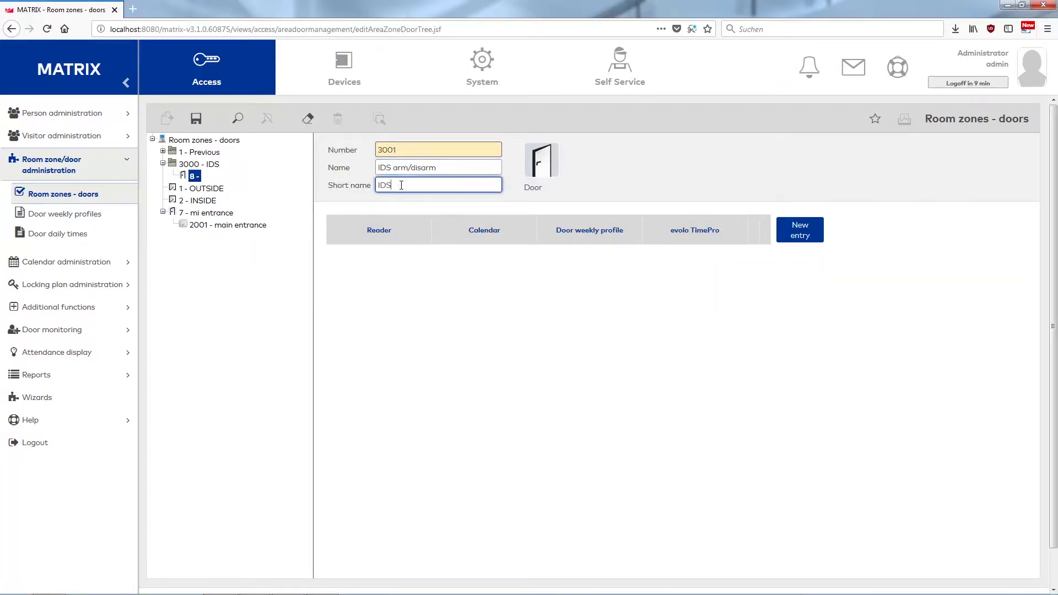
Give the door a reader entry for 3001 - IDS Reader and save it.
{"action": "left_click", "coordinate": [795, 230]}
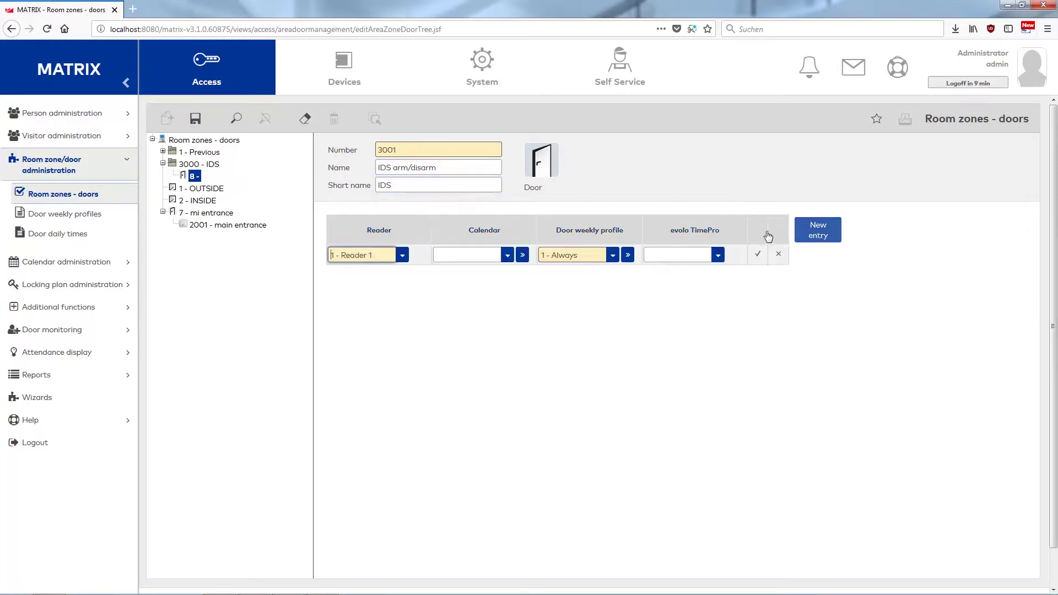
{"action": "left_click", "coordinate": [402, 255]}
{"action": "left_click", "coordinate": [353, 305]}
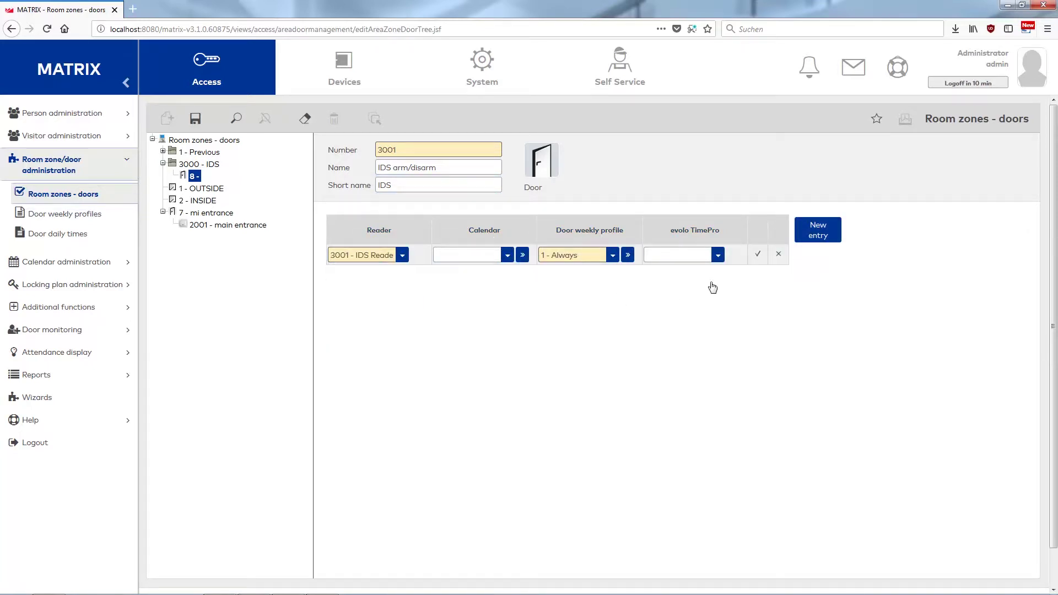
{"action": "left_click", "coordinate": [757, 255]}
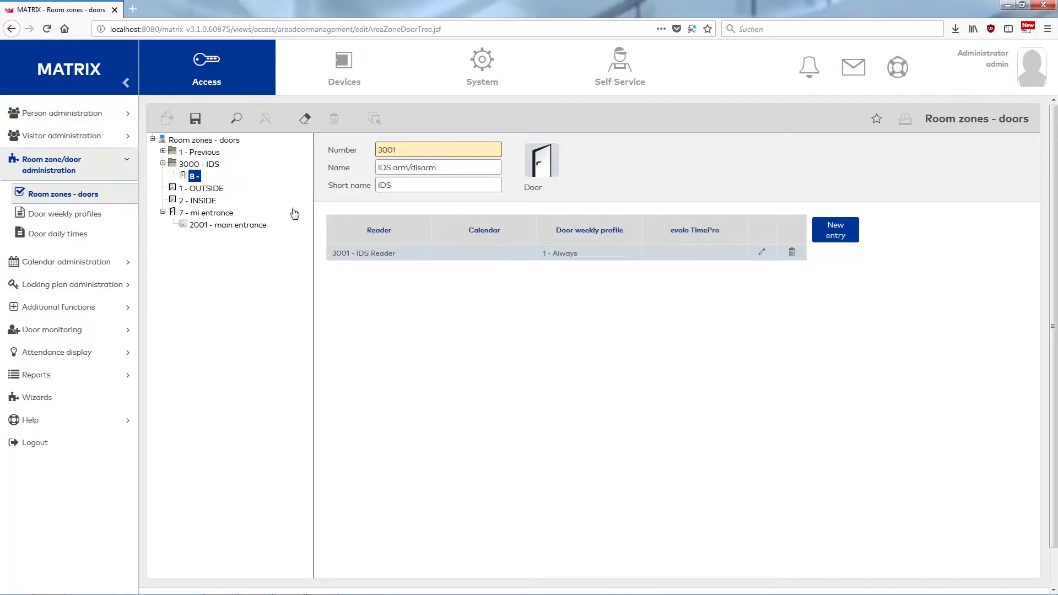
{"action": "left_click", "coordinate": [196, 118]}
Add door 3002 'Bockdoor Entrance' with short name 'Backdoor' in the IDS folder.
{"action": "left_click", "coordinate": [166, 120]}
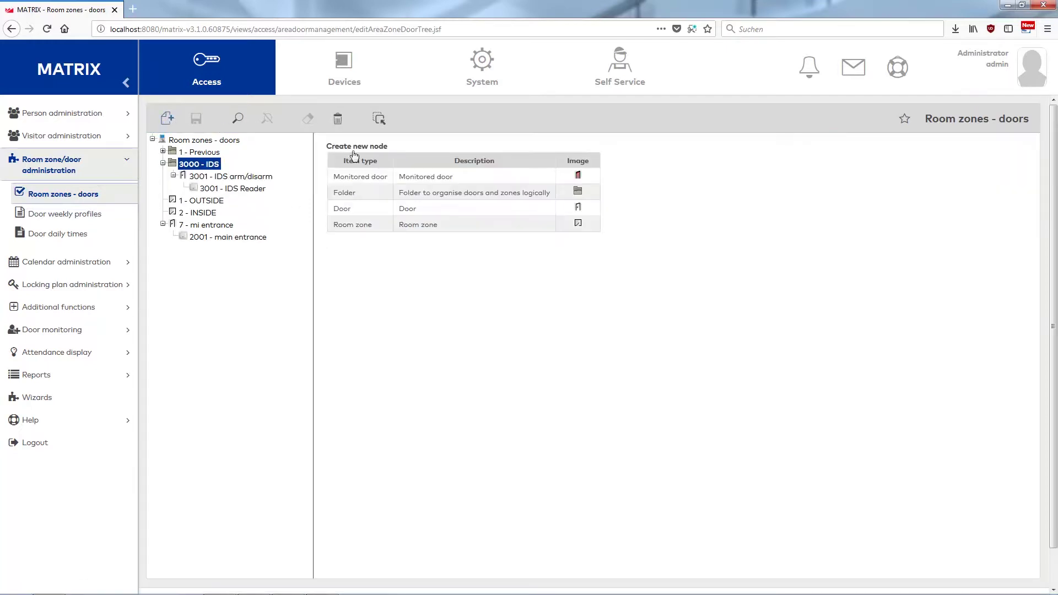
{"action": "left_click", "coordinate": [393, 212]}
{"action": "type", "text": "3002"}
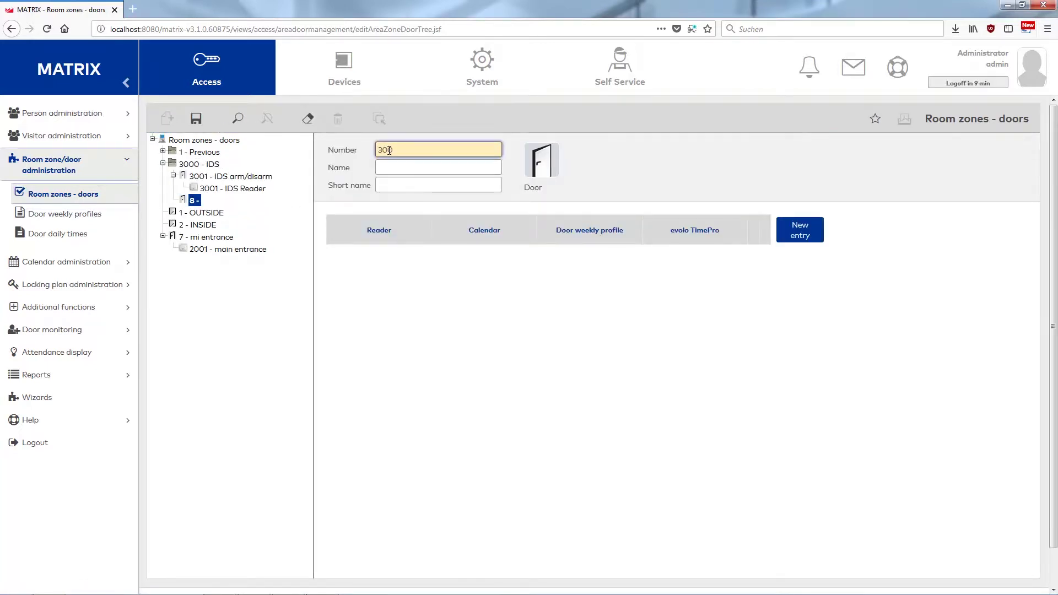
{"action": "left_click", "coordinate": [389, 167]}
{"action": "type", "text": "Bockdoor Entrance"}
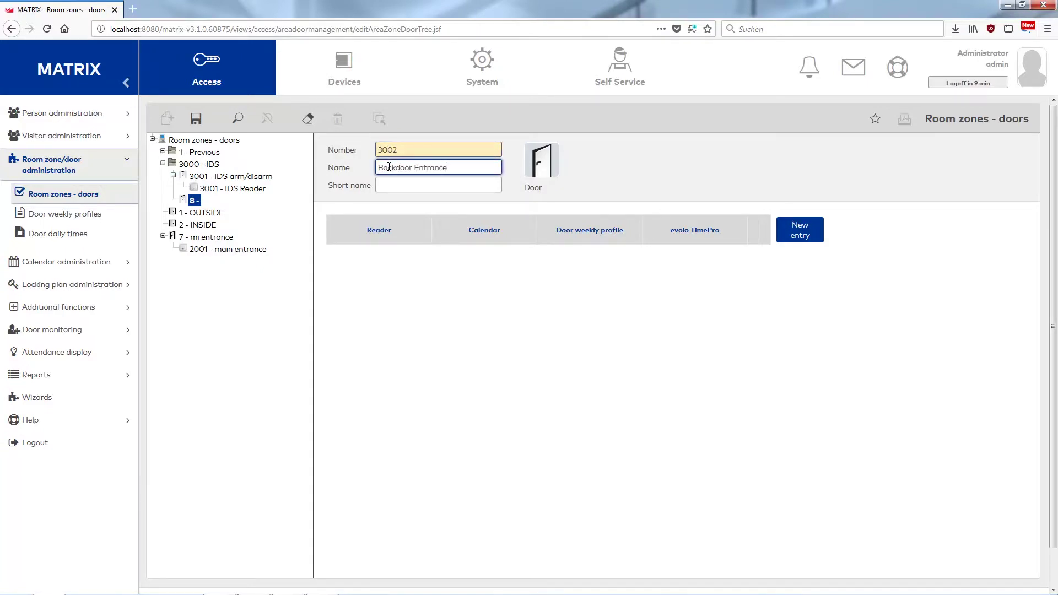
{"action": "left_click", "coordinate": [458, 182]}
{"action": "type", "text": "Backdoor"}
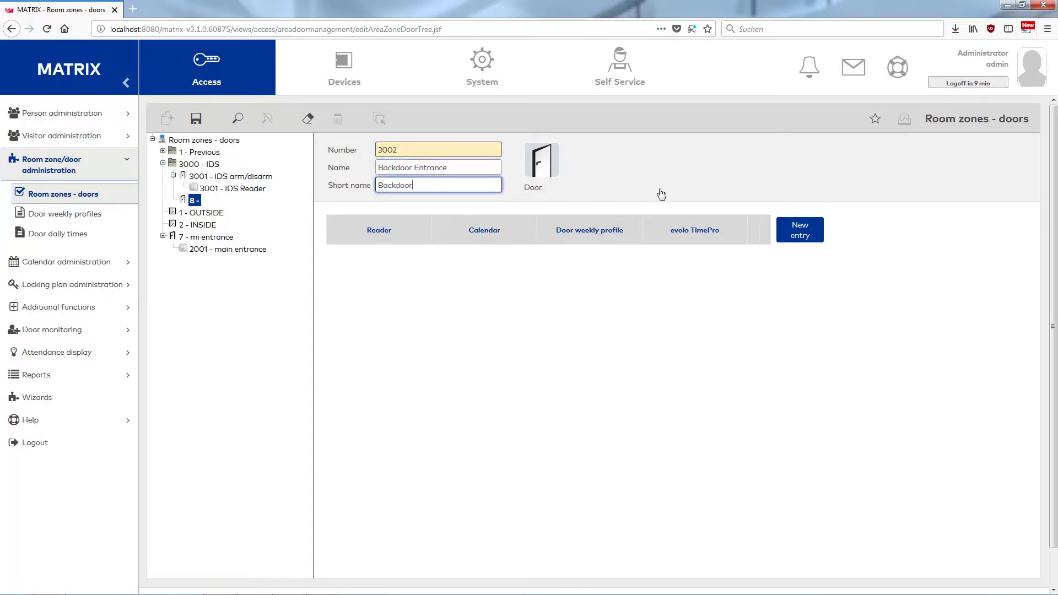
Give the door a reader entry for 3002 - Backdoor Entrance and save it.
{"action": "left_click", "coordinate": [801, 236]}
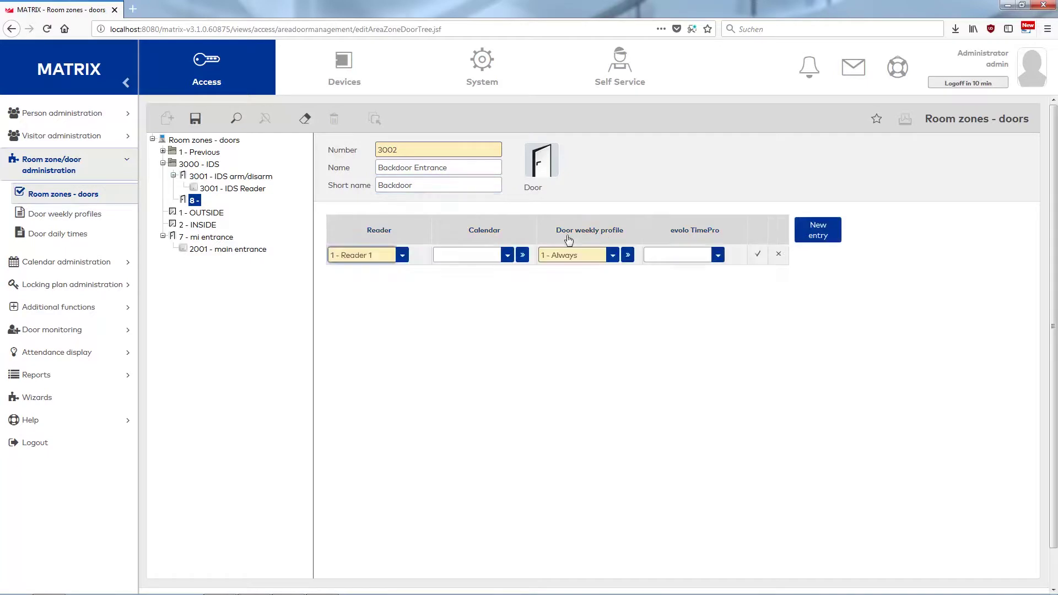
{"action": "left_click", "coordinate": [405, 255]}
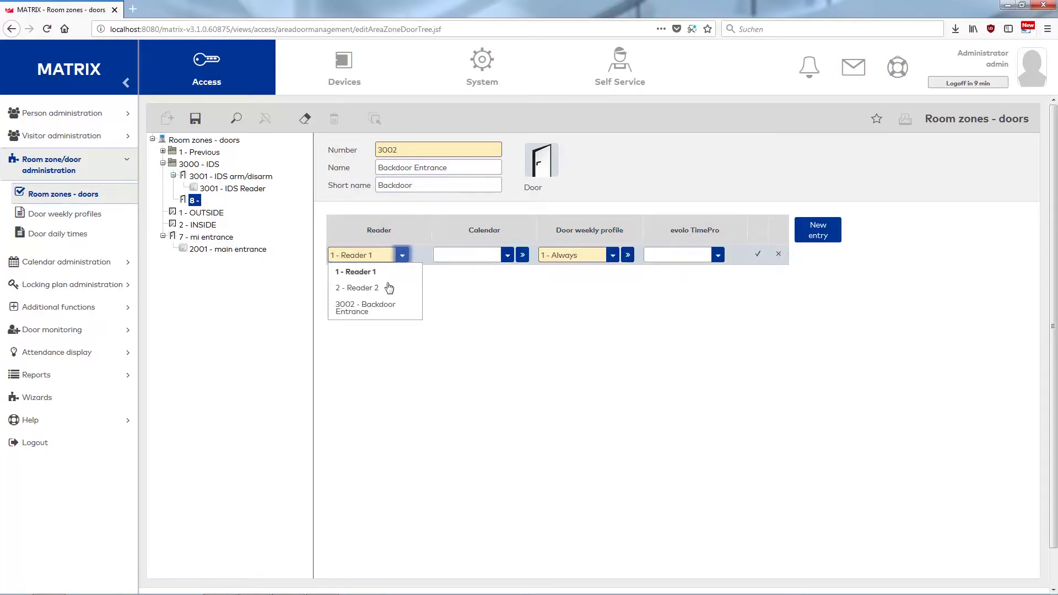
{"action": "left_click", "coordinate": [386, 304]}
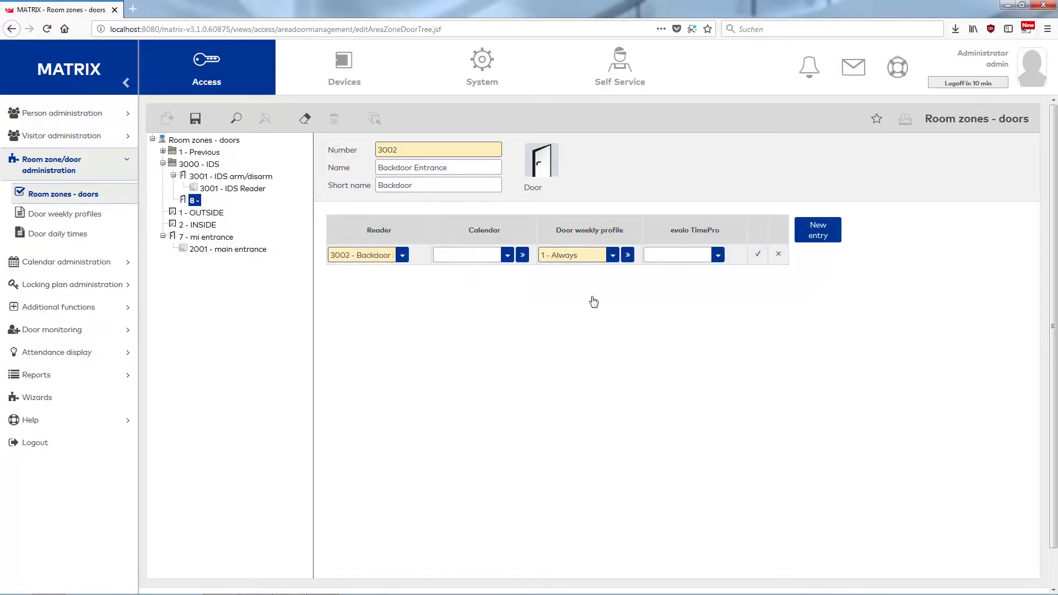
{"action": "left_click", "coordinate": [757, 254]}
{"action": "left_click", "coordinate": [196, 119]}
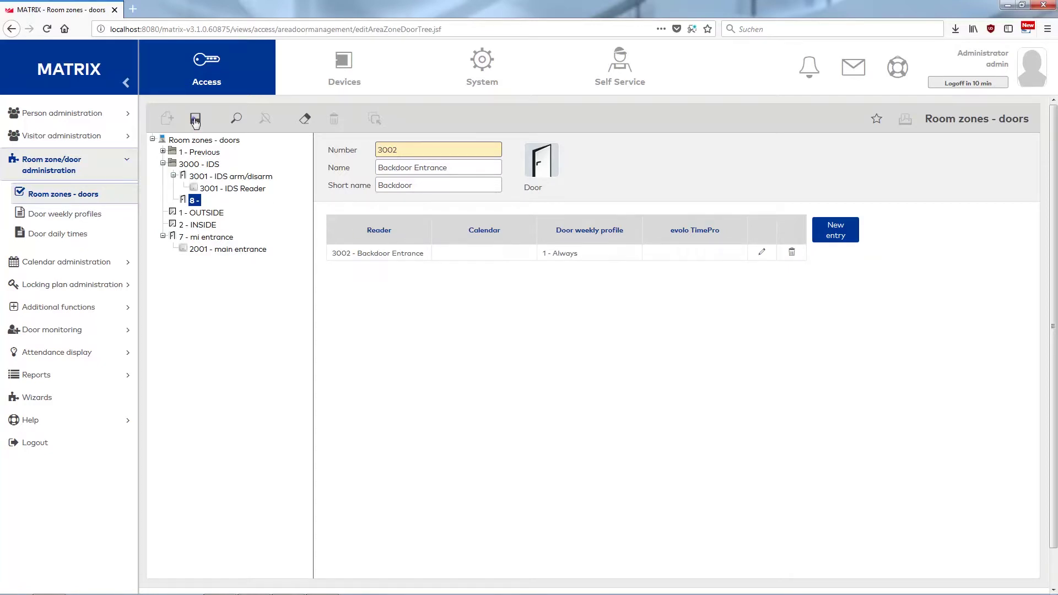
{"action": "left_click", "coordinate": [97, 118]}
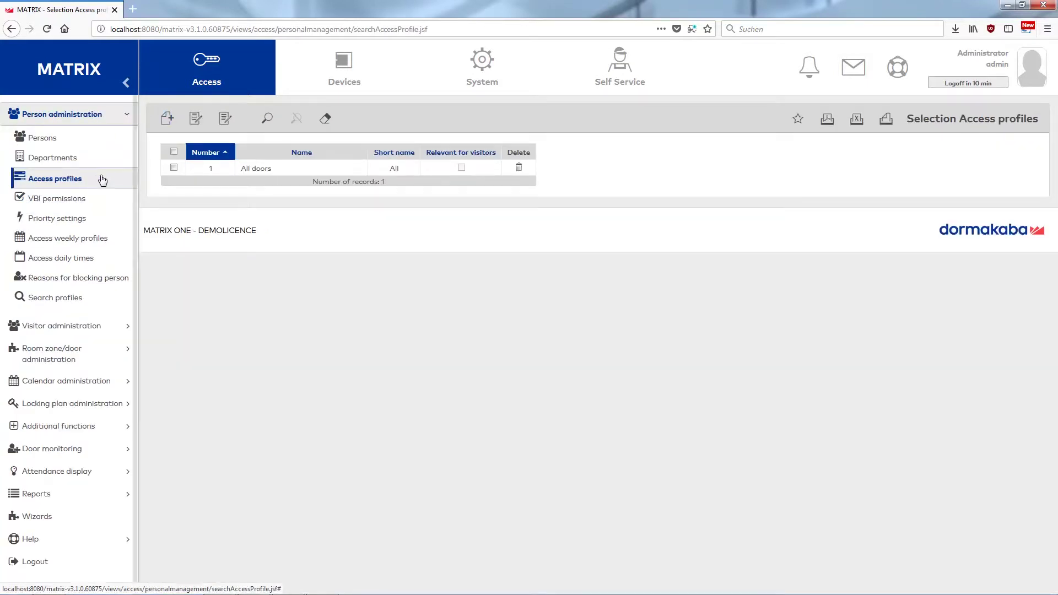
Create a new access profile numbered 3000 with name and short name IDS.
{"action": "left_click", "coordinate": [168, 118]}
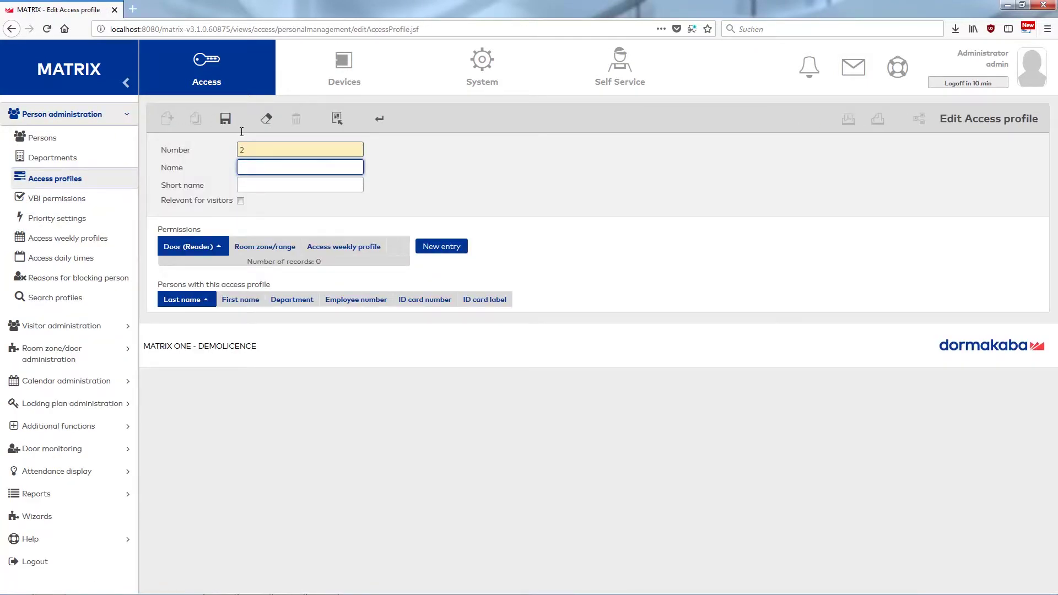
{"action": "double_click", "coordinate": [251, 149]}
{"action": "type", "text": "3000"}
{"action": "type", "text": "IDS"}
{"action": "left_click", "coordinate": [282, 186]}
{"action": "type", "text": "IDS"}
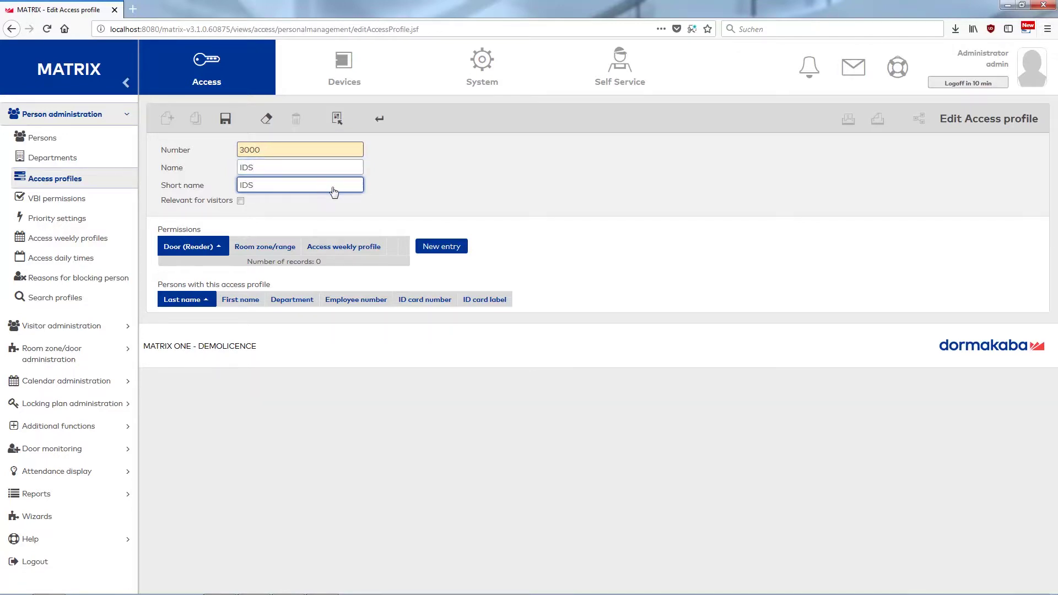
Grant the profile doors 3001 IDS arm/disarm and 3002 Backdoor Entrance, then save it.
{"action": "left_click", "coordinate": [430, 249]}
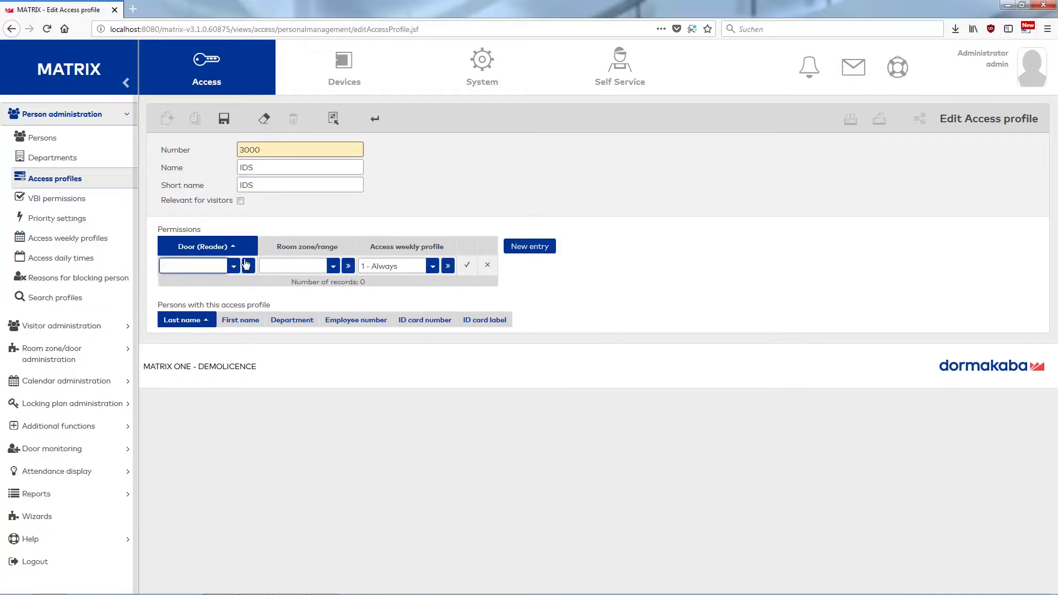
{"action": "left_click", "coordinate": [223, 270]}
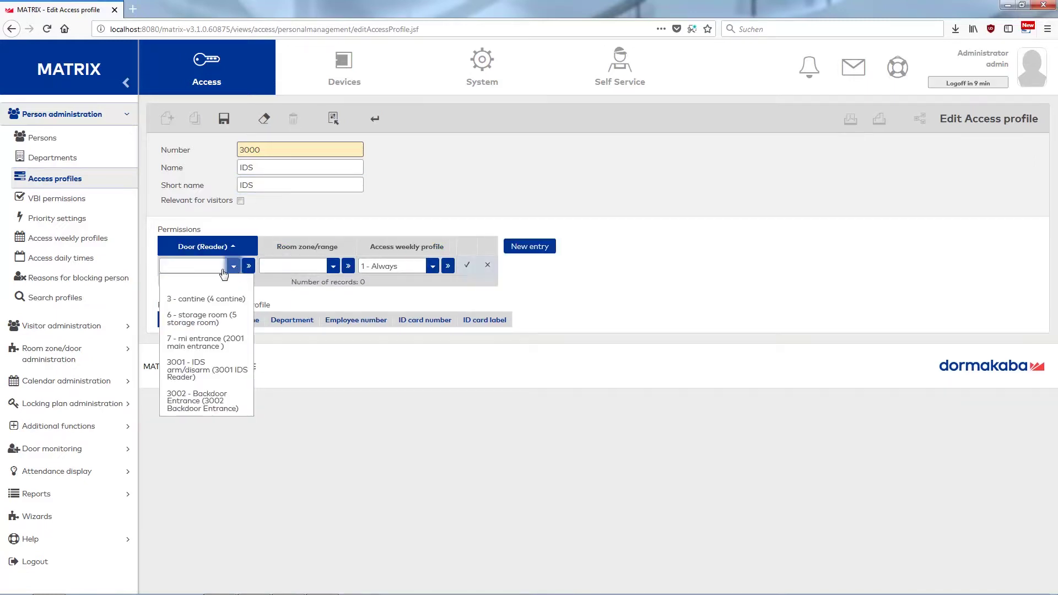
{"action": "left_click", "coordinate": [193, 364]}
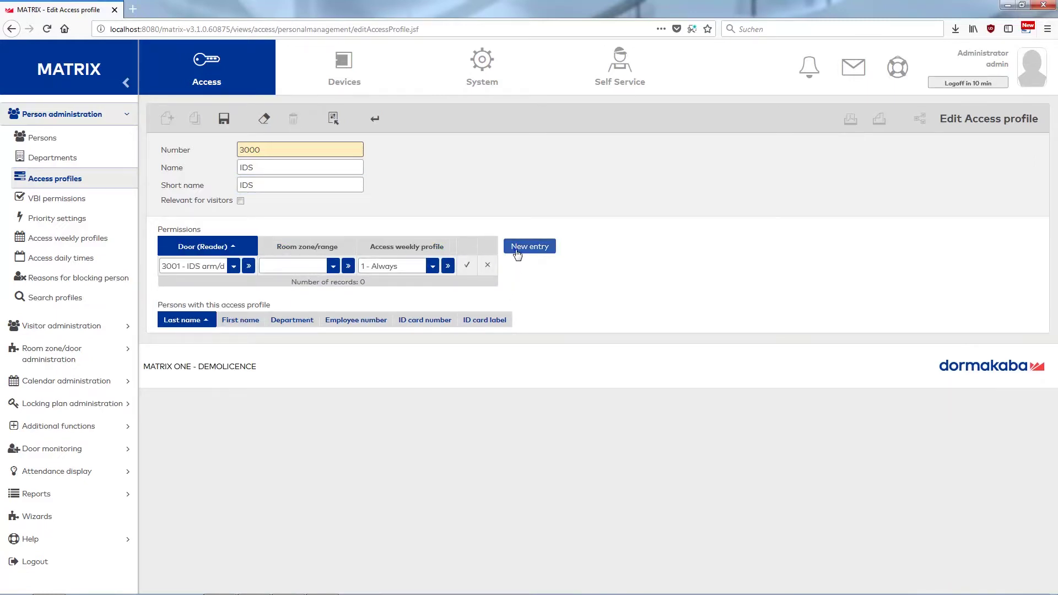
{"action": "left_click", "coordinate": [529, 246]}
{"action": "left_click", "coordinate": [524, 269]}
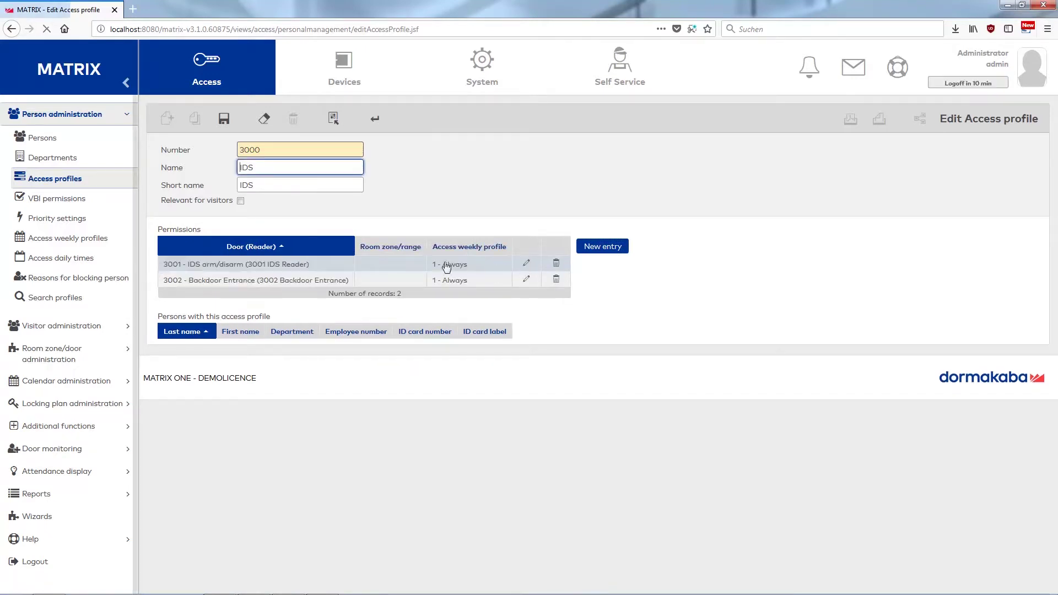
{"action": "left_click", "coordinate": [223, 122]}
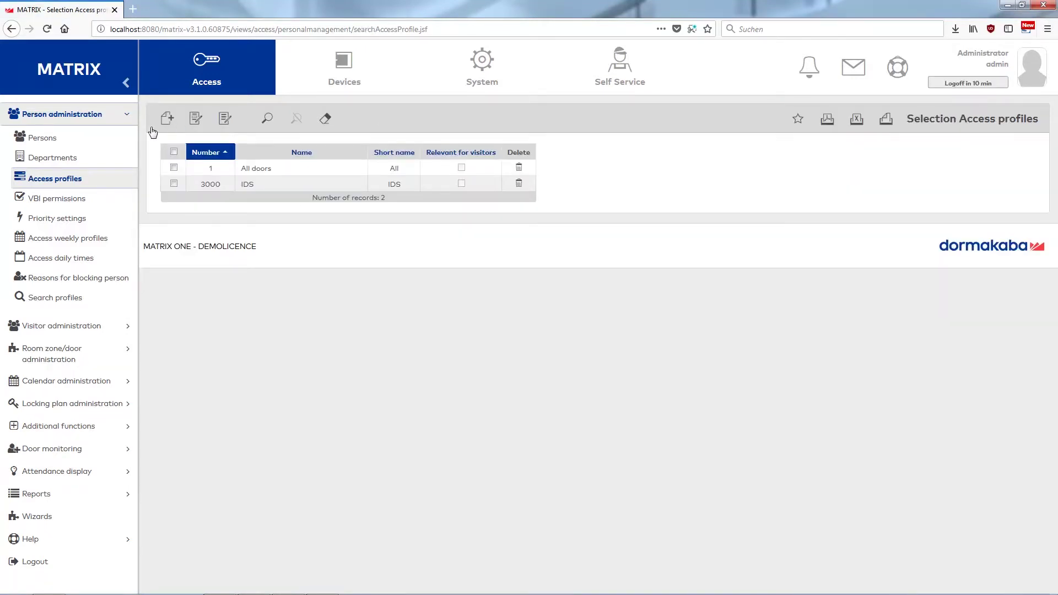
{"action": "left_click", "coordinate": [69, 205]}
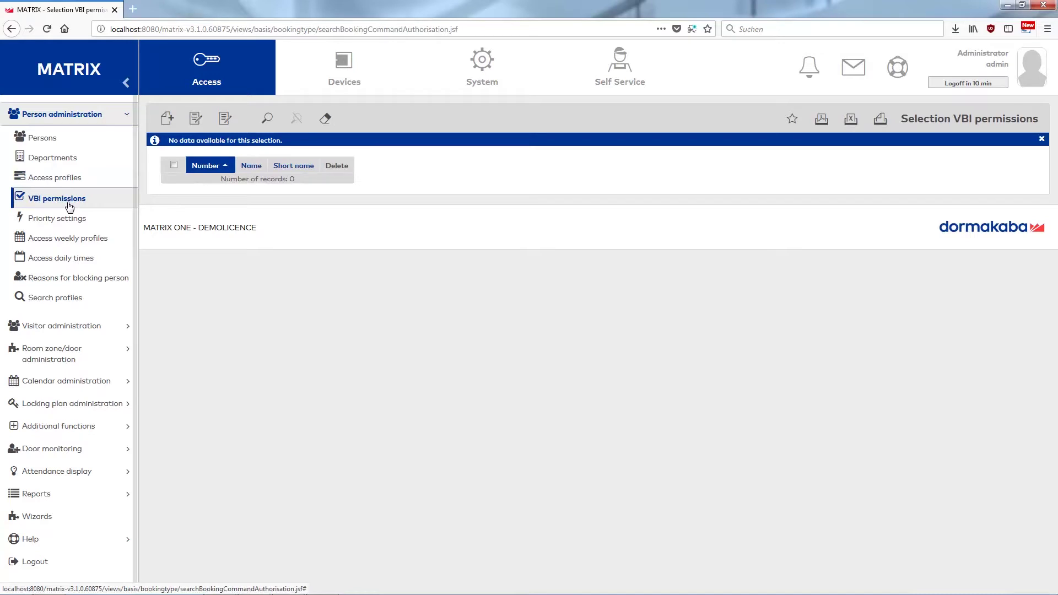
Create a new VBI permission named 'IDS arm/disarm' with short name IDS.
{"action": "left_click", "coordinate": [167, 119]}
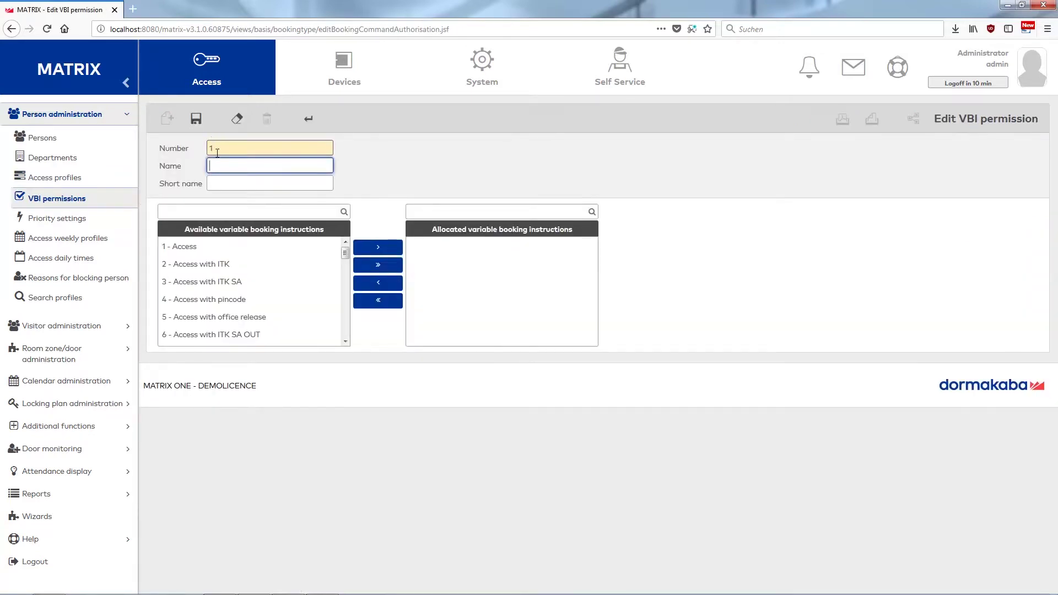
{"action": "type", "text": "IDS arm/disarm"}
{"action": "left_click", "coordinate": [227, 183]}
{"action": "type", "text": "IDS"}
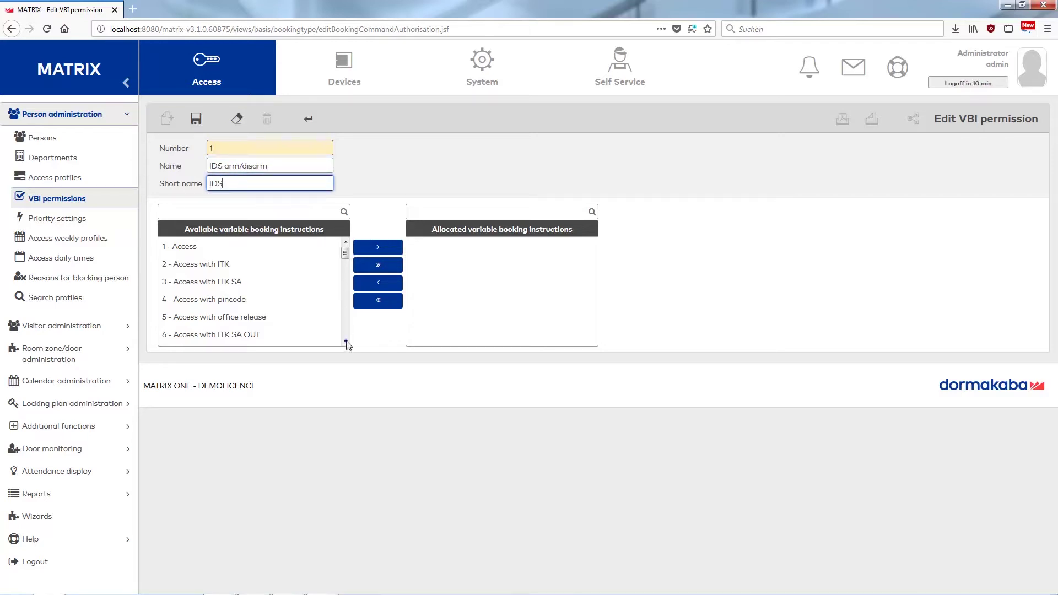
Allocate instruction 11 - IDS on/off to the permission and save it.
{"action": "left_click", "coordinate": [345, 341]}
{"action": "left_click", "coordinate": [346, 340]}
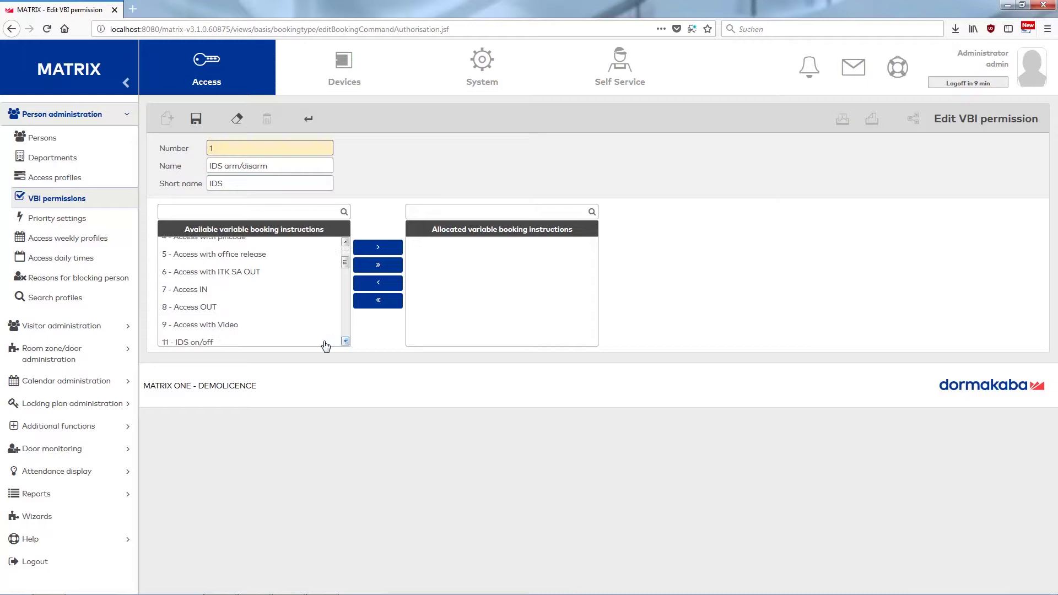
{"action": "left_click", "coordinate": [214, 342]}
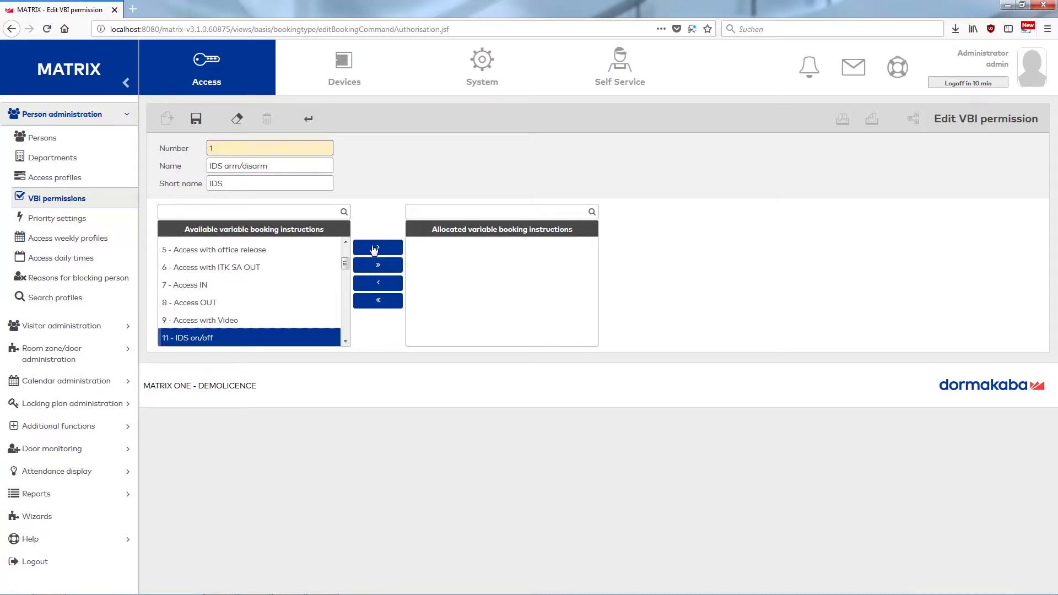
{"action": "left_click", "coordinate": [374, 248]}
{"action": "left_click", "coordinate": [197, 120]}
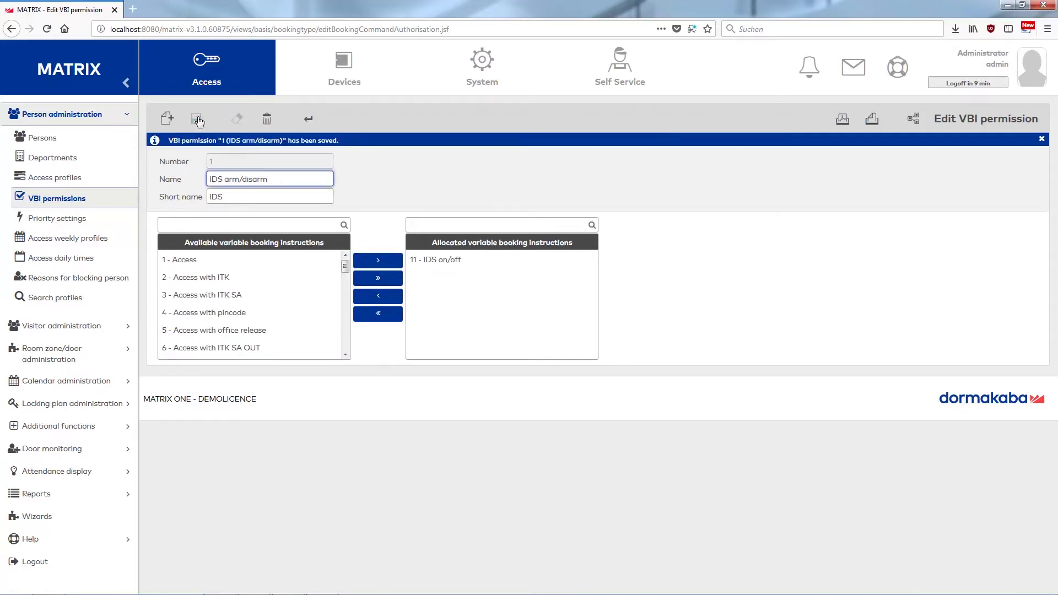
{"action": "left_click", "coordinate": [62, 139]}
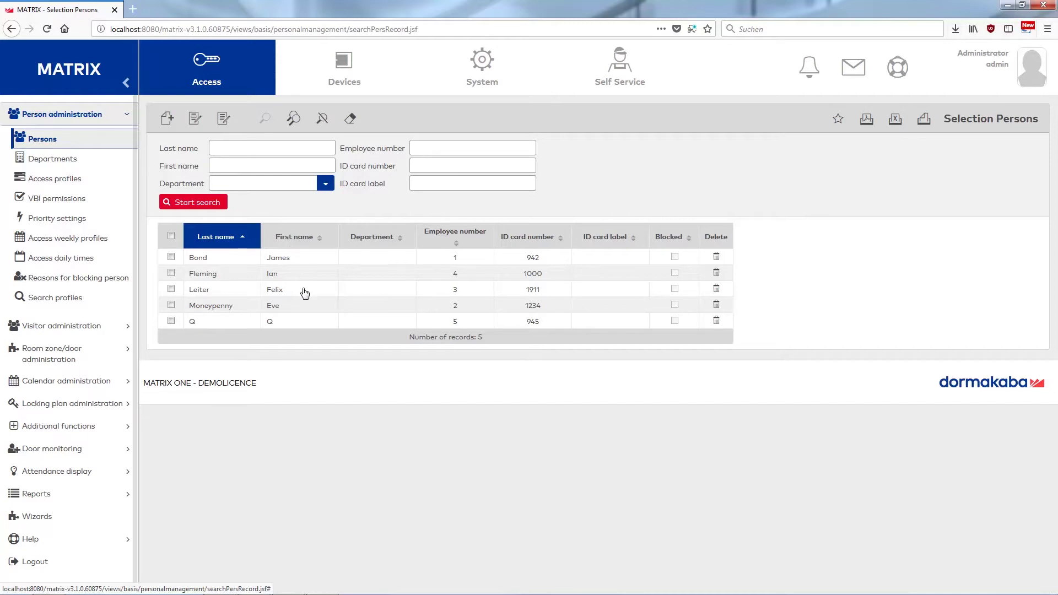
Give the last listed person VBI permission 1 - IDS arm/disarm and enter a PIN code.
{"action": "double_click", "coordinate": [306, 328]}
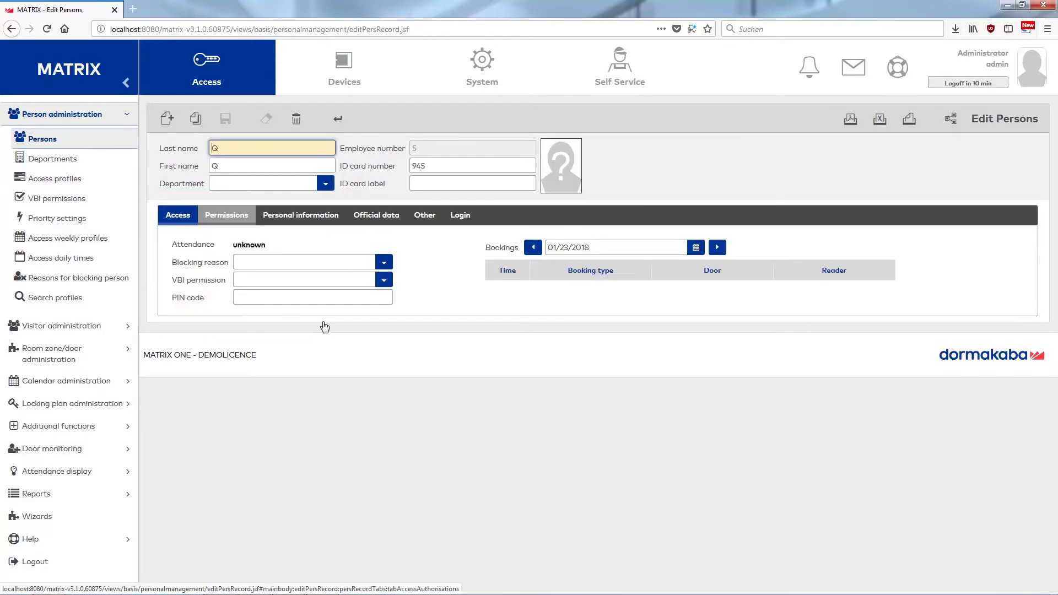
{"action": "left_click", "coordinate": [384, 281]}
{"action": "left_click", "coordinate": [333, 309]}
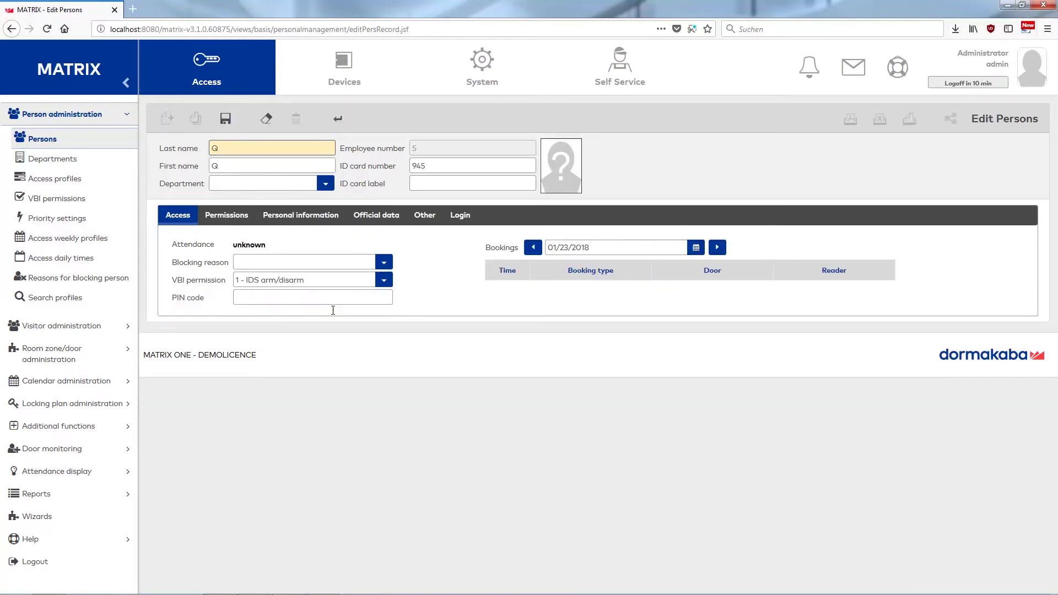
{"action": "left_click", "coordinate": [314, 299]}
{"action": "type", "text": "1234"}
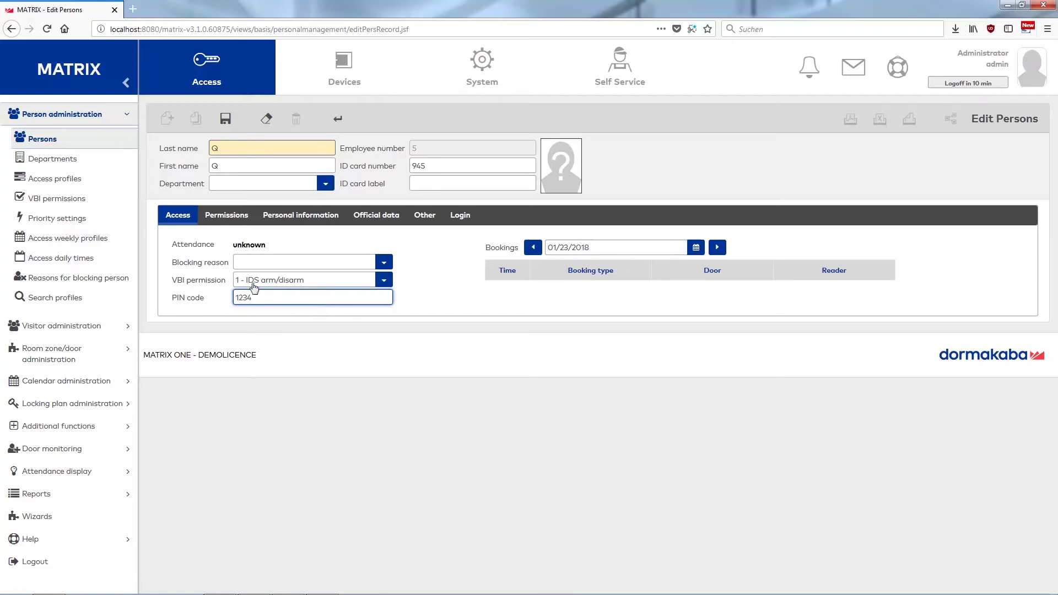
Add access profile 3000 - IDS to the person's permissions and save the record.
{"action": "left_click", "coordinate": [223, 215]}
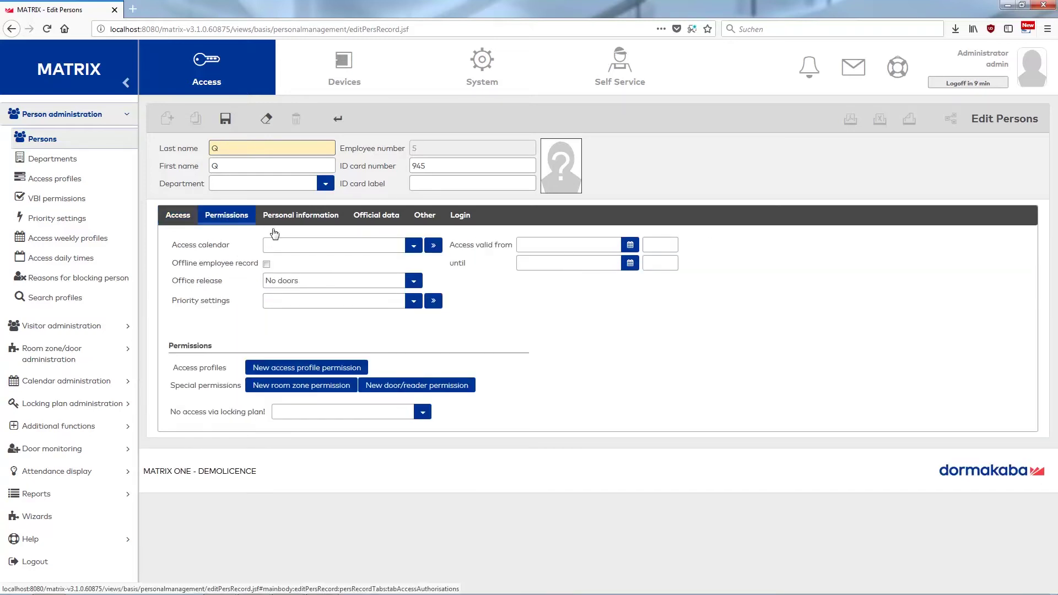
{"action": "left_click", "coordinate": [307, 367]}
{"action": "left_click", "coordinate": [322, 393]}
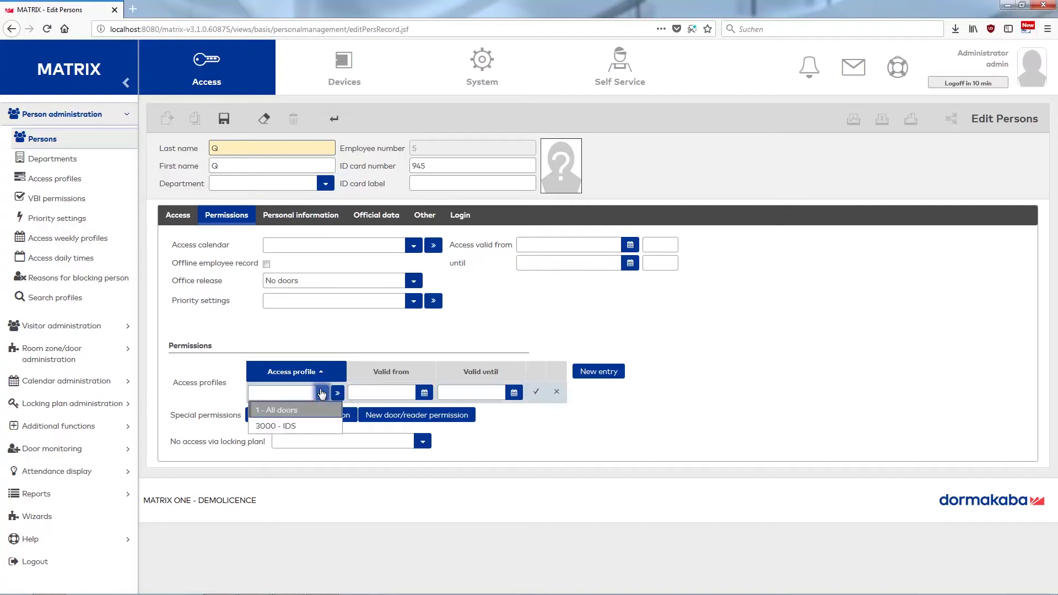
{"action": "left_click", "coordinate": [298, 428]}
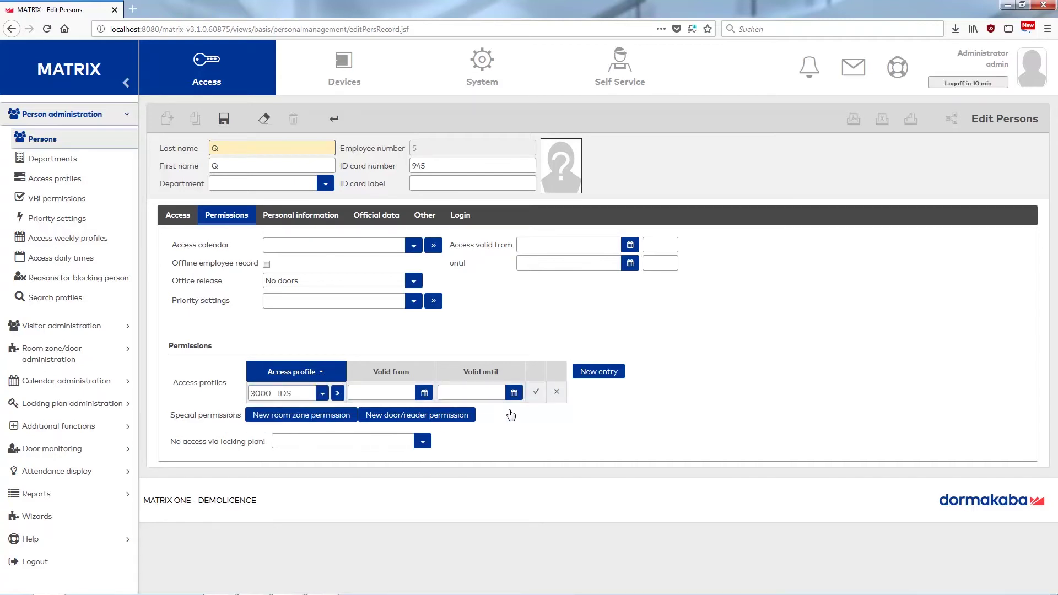
{"action": "left_click", "coordinate": [536, 391]}
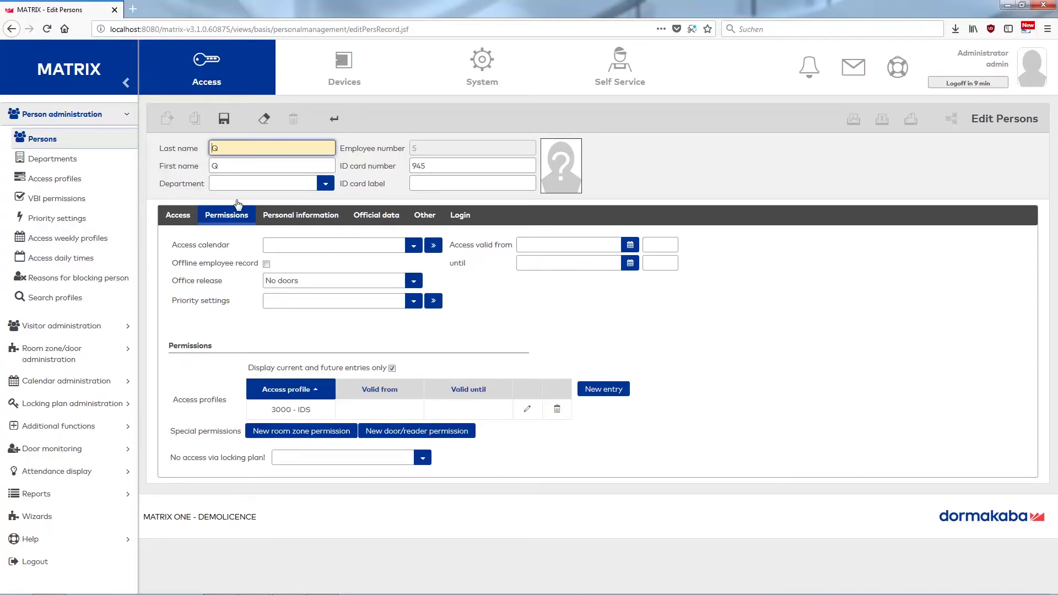
{"action": "left_click", "coordinate": [226, 119]}
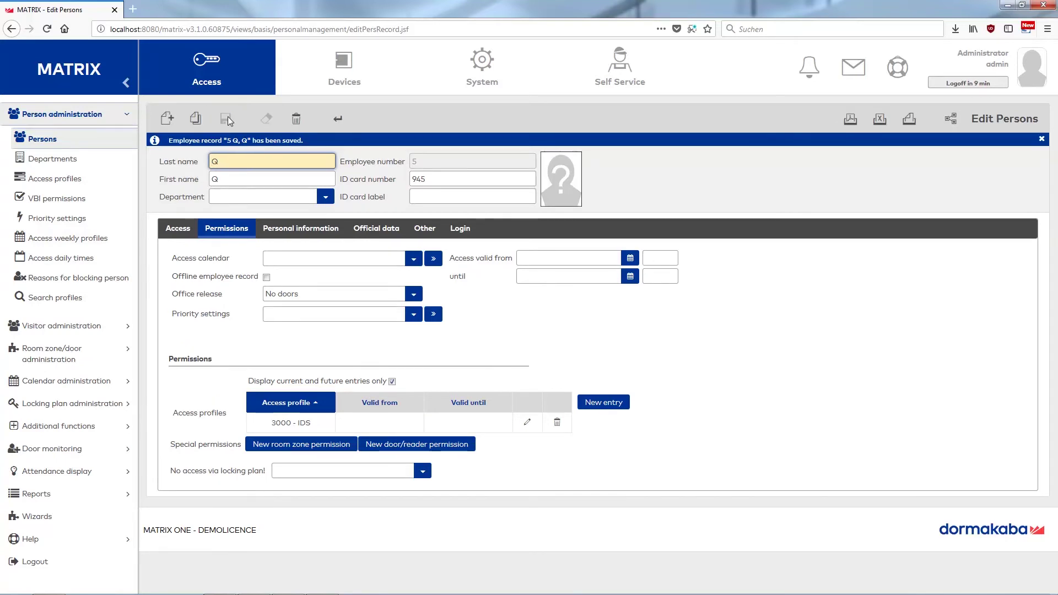